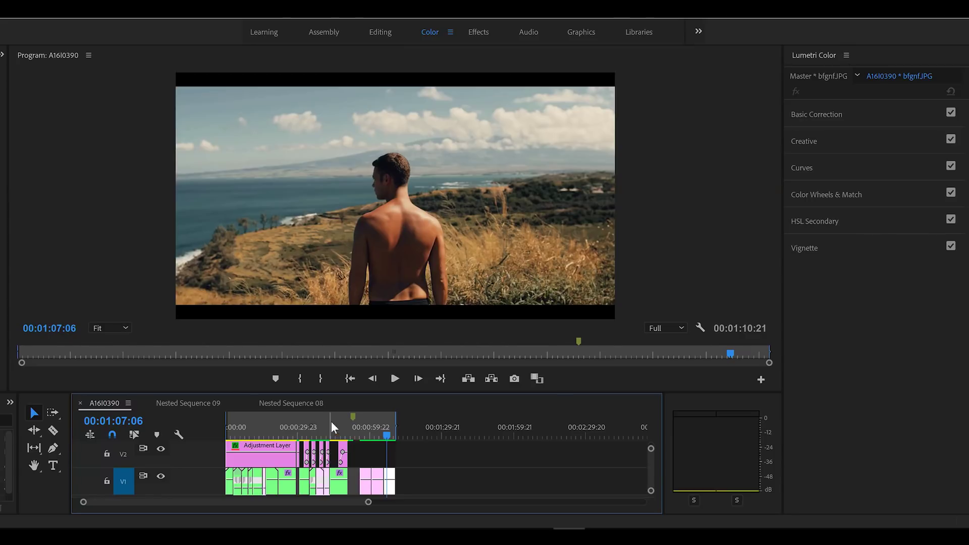
Scrub through the sequence to review the walking shot, the shirtless-man reference and the closing clips
click(235, 431)
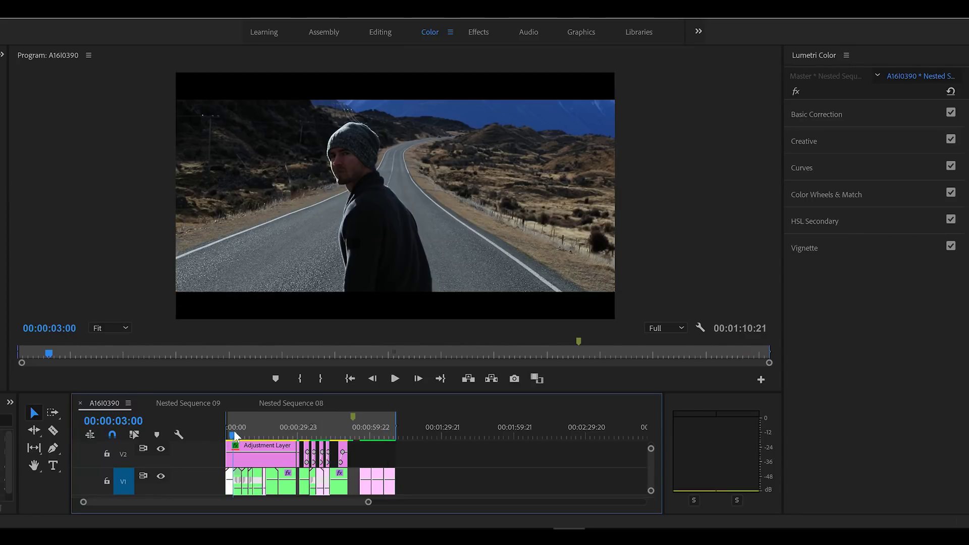
click(260, 433)
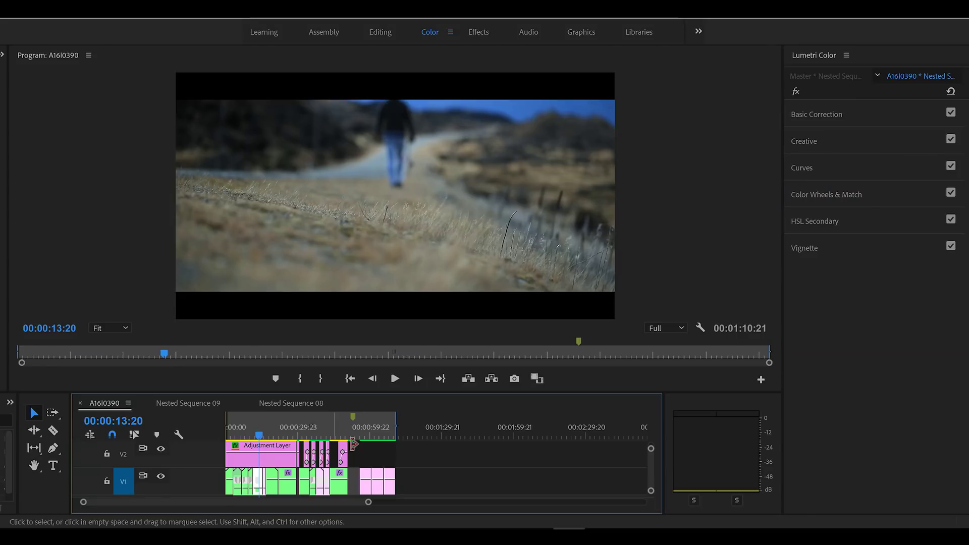
click(386, 435)
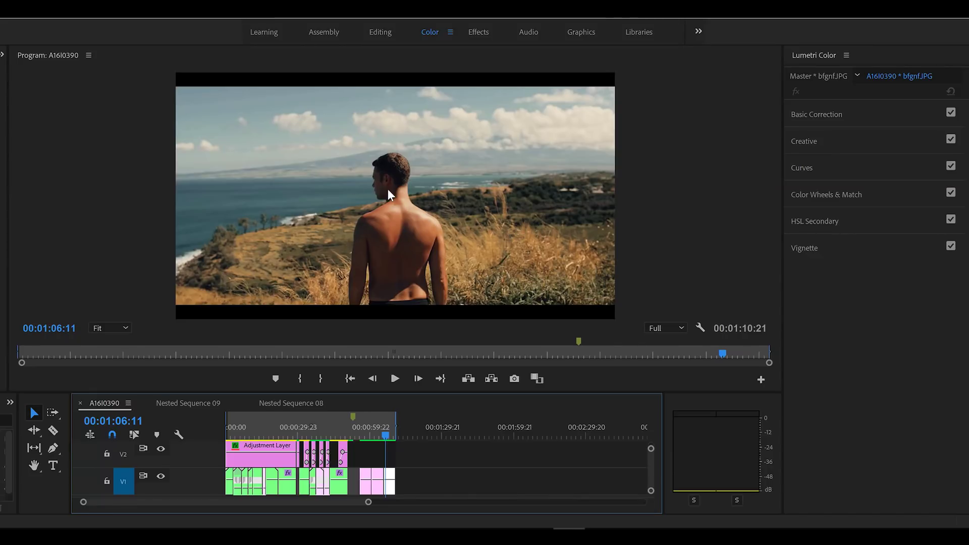
click(379, 437)
click(314, 427)
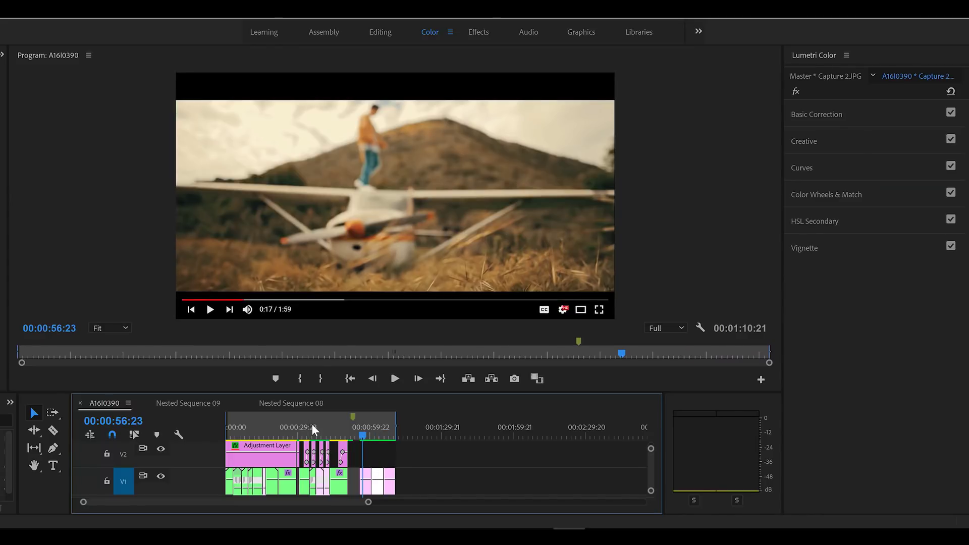
Return to the skateboarder road shot and select the Adjustment Layer clip on V2
click(260, 429)
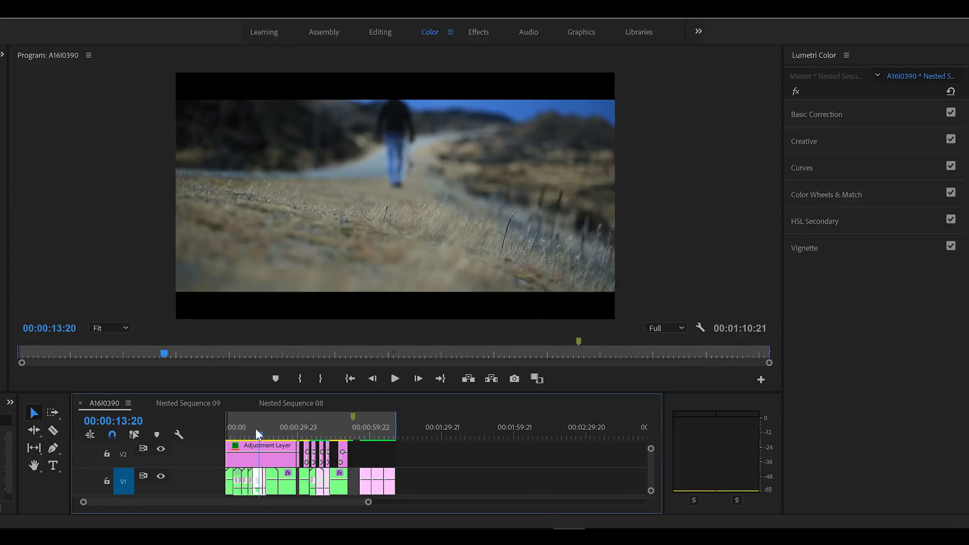
click(254, 433)
drag(254, 433, 253, 435)
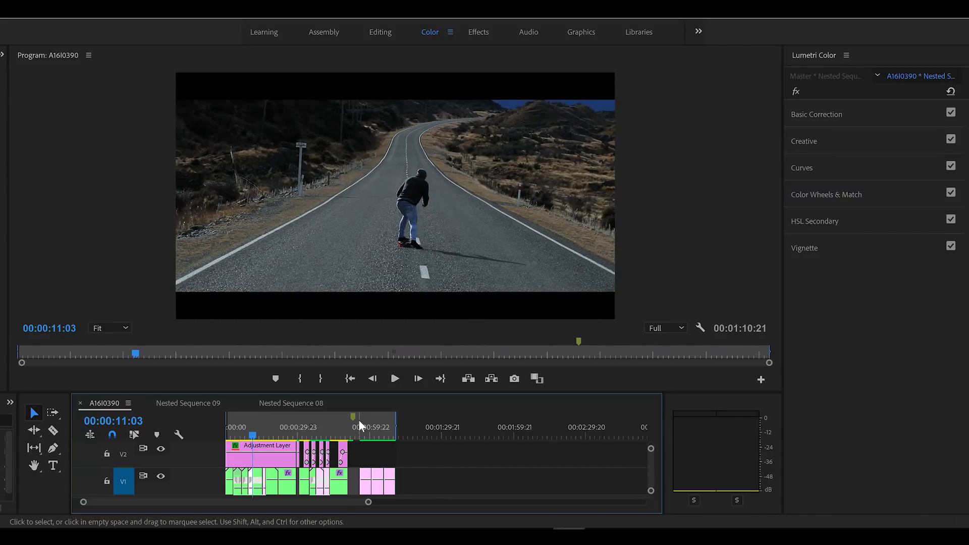
click(267, 448)
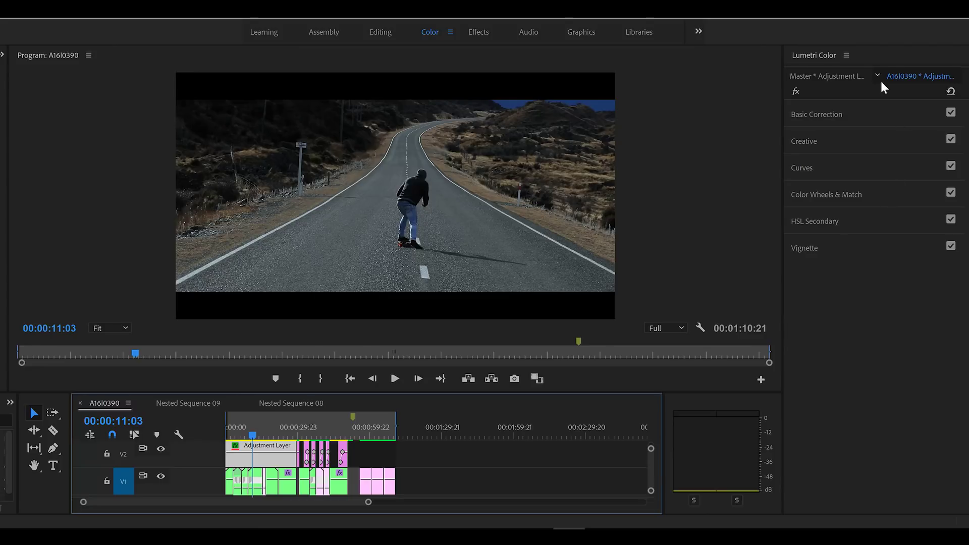
Load Teal.cube as the Creative Look LUT on the adjustment layer
click(807, 139)
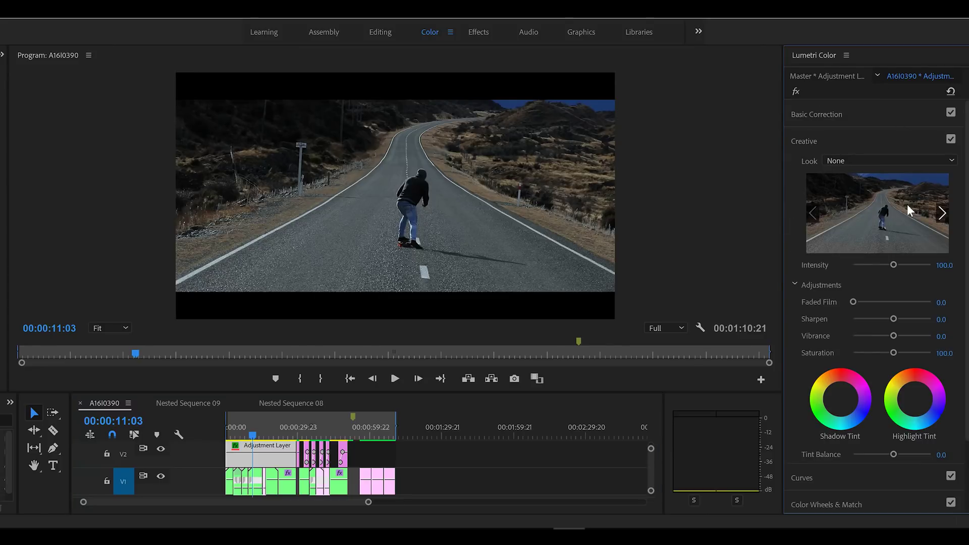
click(947, 160)
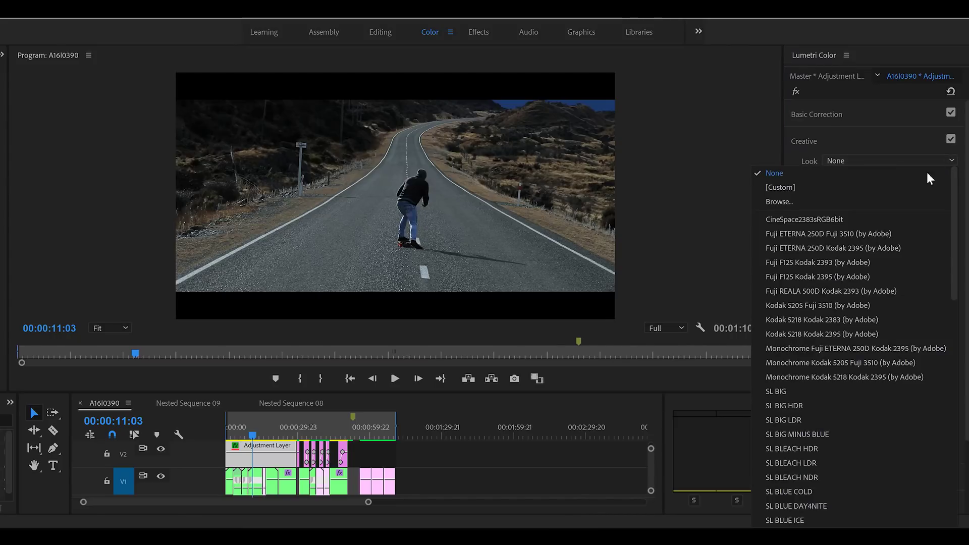
click(821, 201)
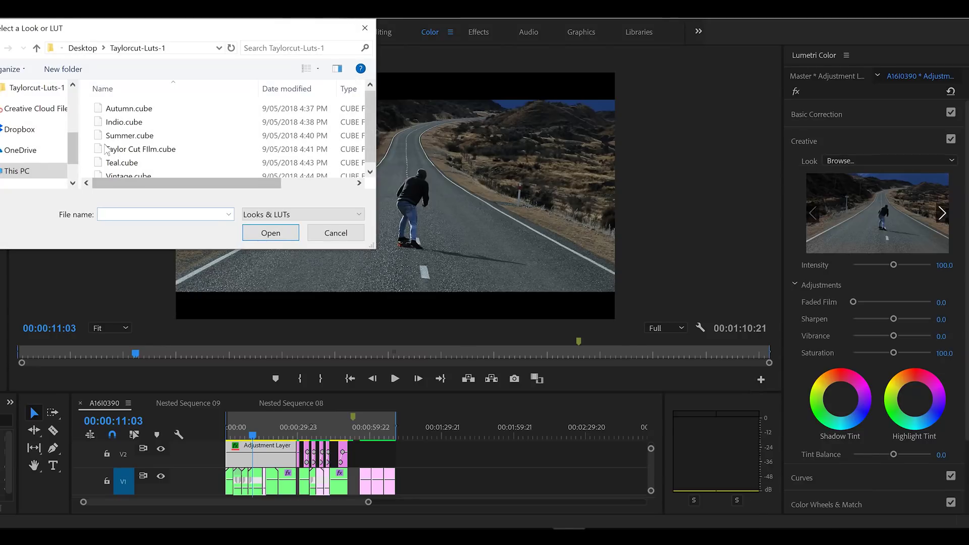
click(132, 165)
click(274, 234)
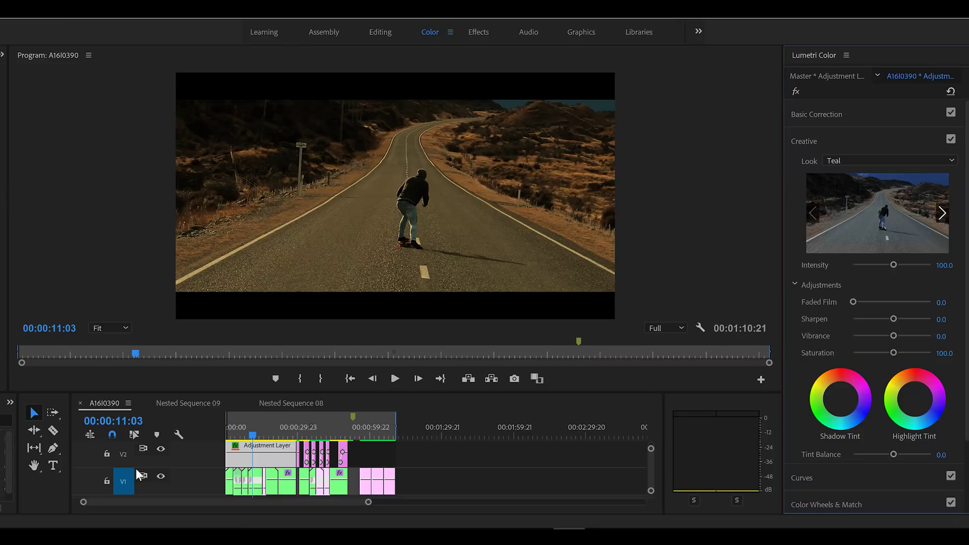
Preview the graded skateboarder and walking shots, then set the look intensity to 61
click(269, 435)
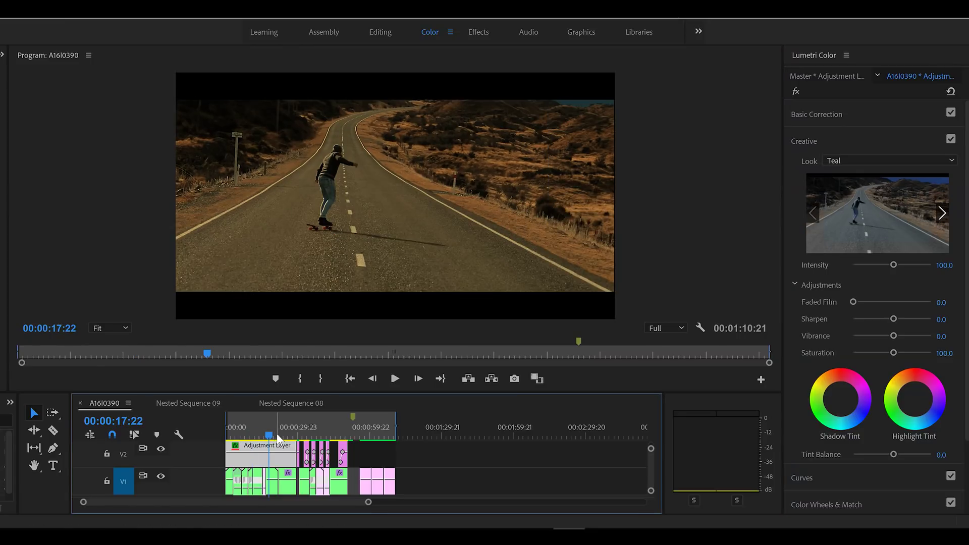
drag(276, 435, 246, 437)
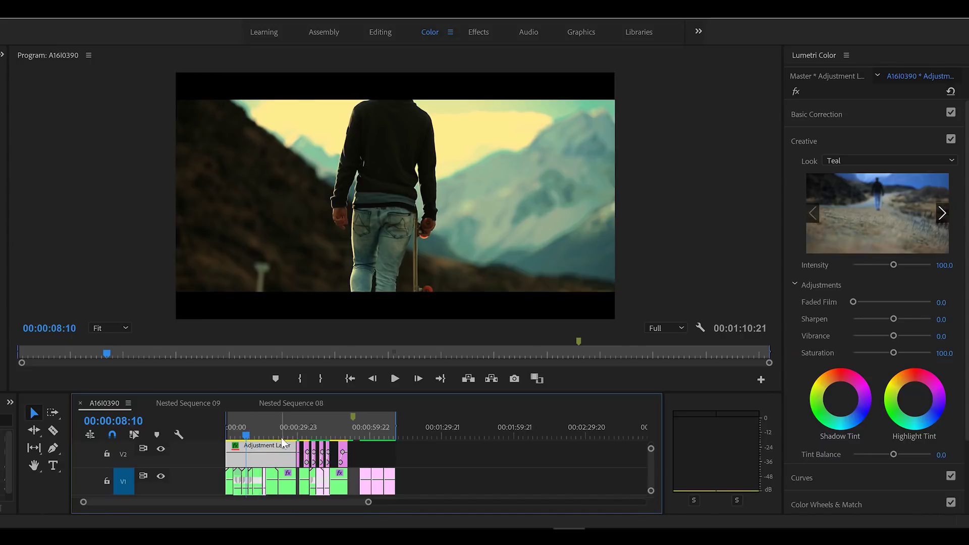
click(258, 436)
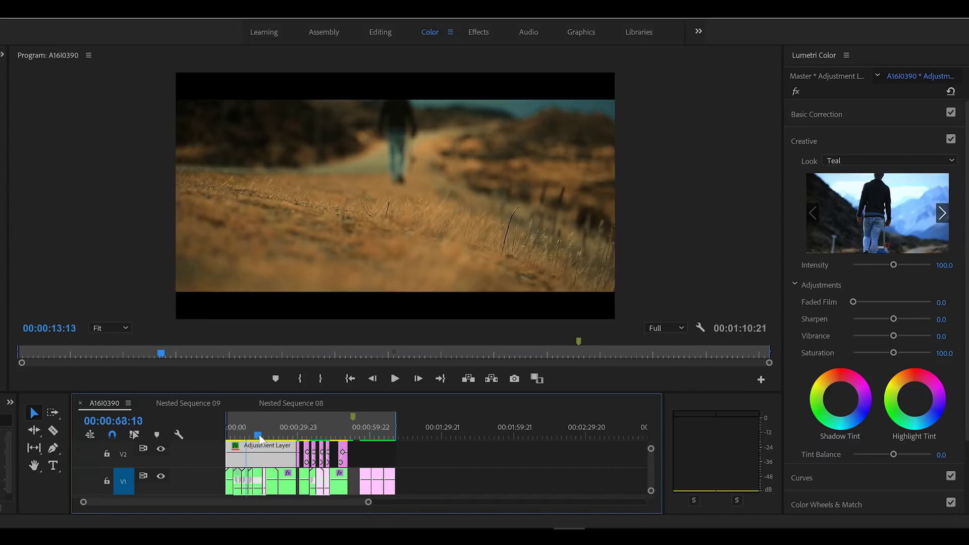
click(942, 263)
text(61)
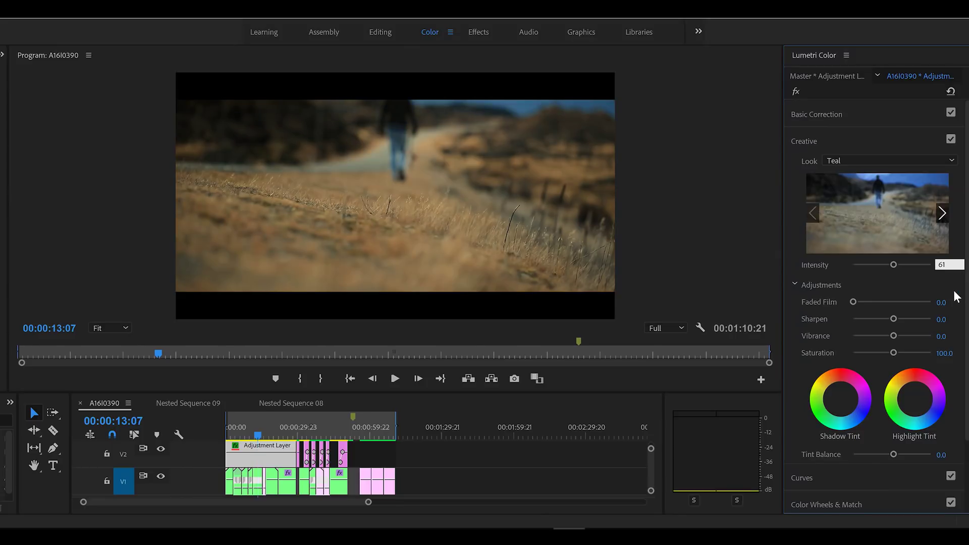
key(Return)
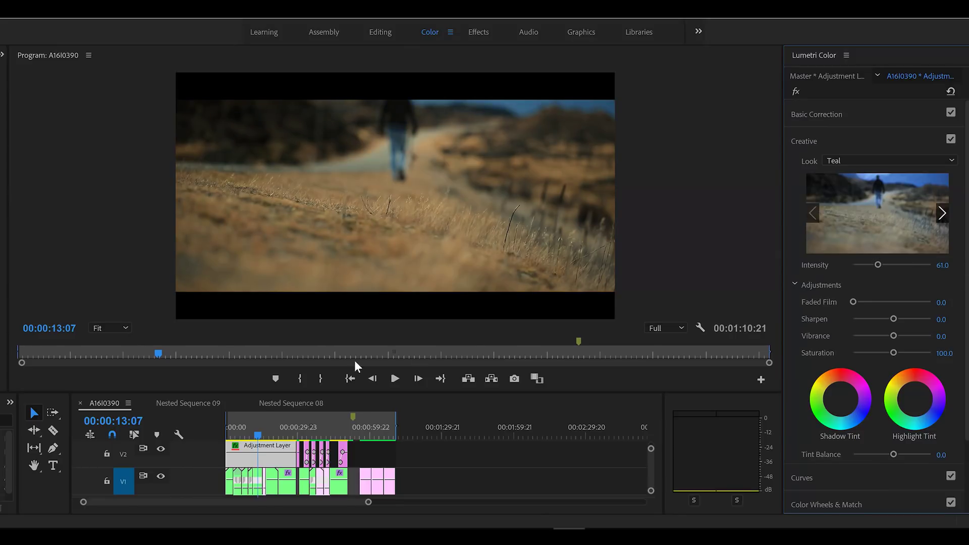
Check the softened grade on the skateboarder, walking and mountain walker shots
click(281, 430)
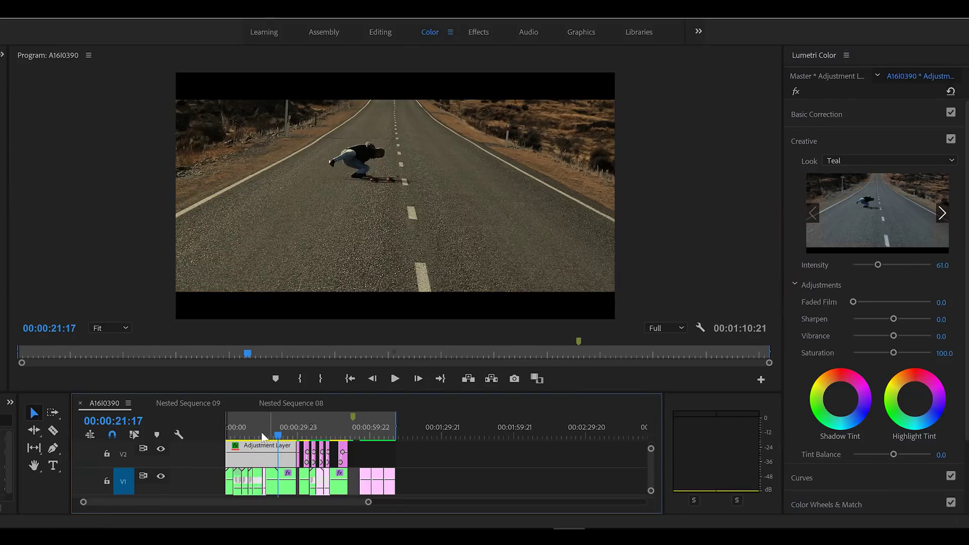
click(261, 429)
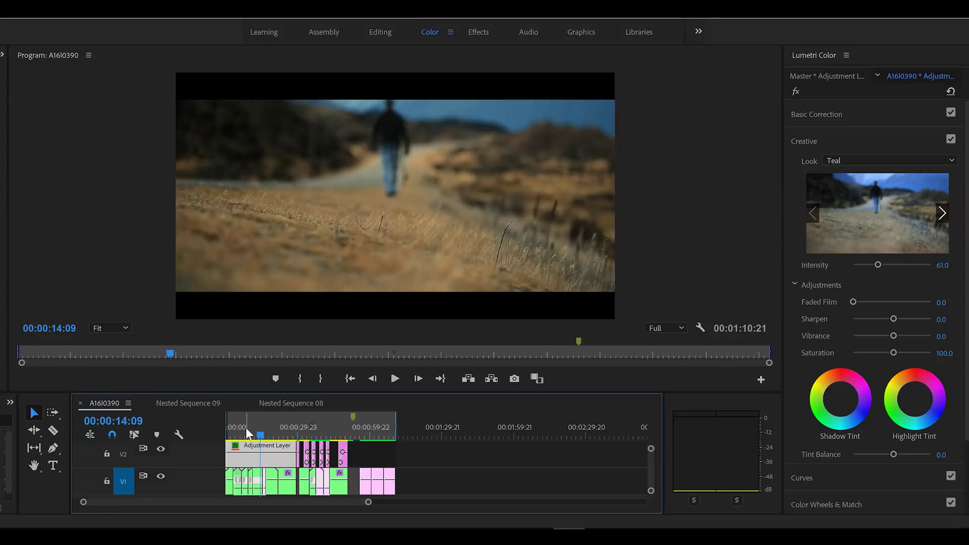
click(245, 429)
drag(247, 439, 256, 445)
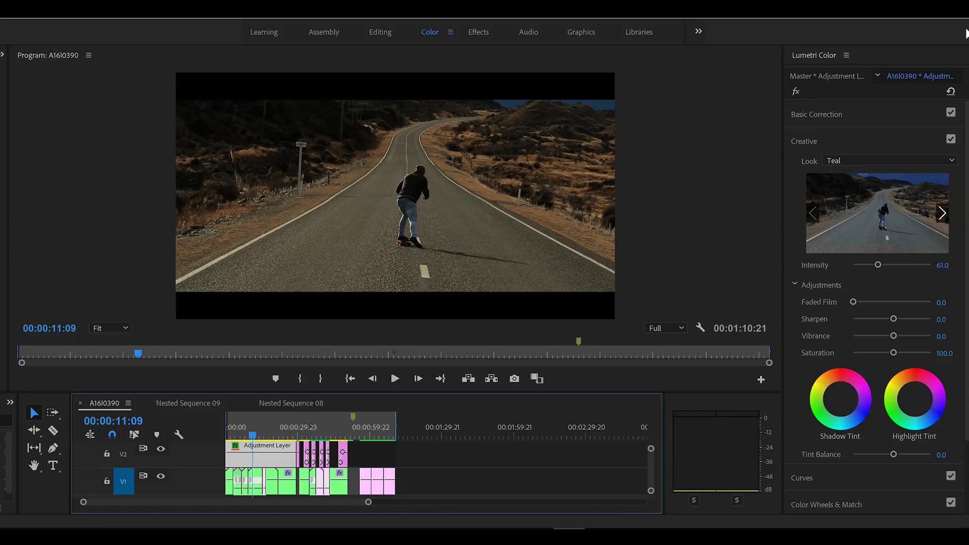
Turn on Comparison View so the reference walker frame sits beside the skateboarder shot
click(800, 136)
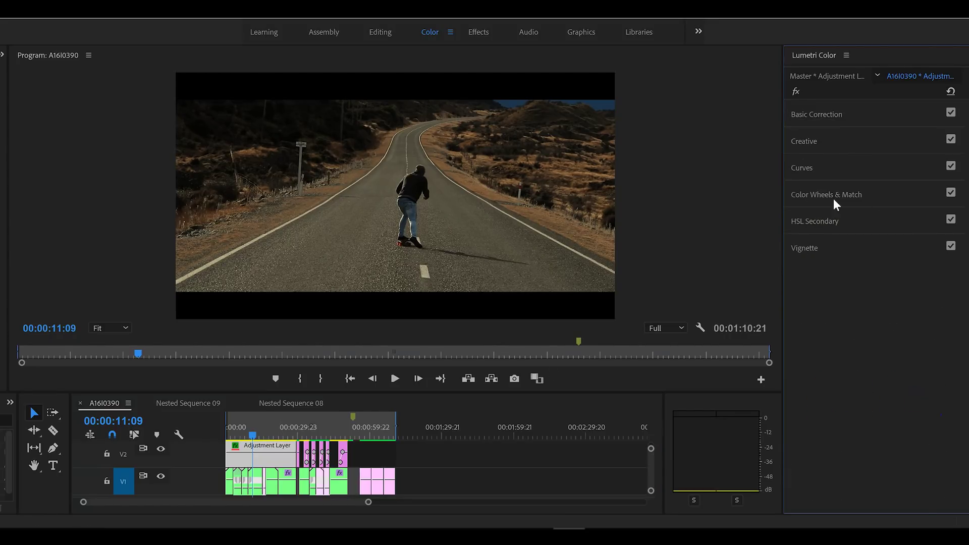
click(834, 198)
click(918, 216)
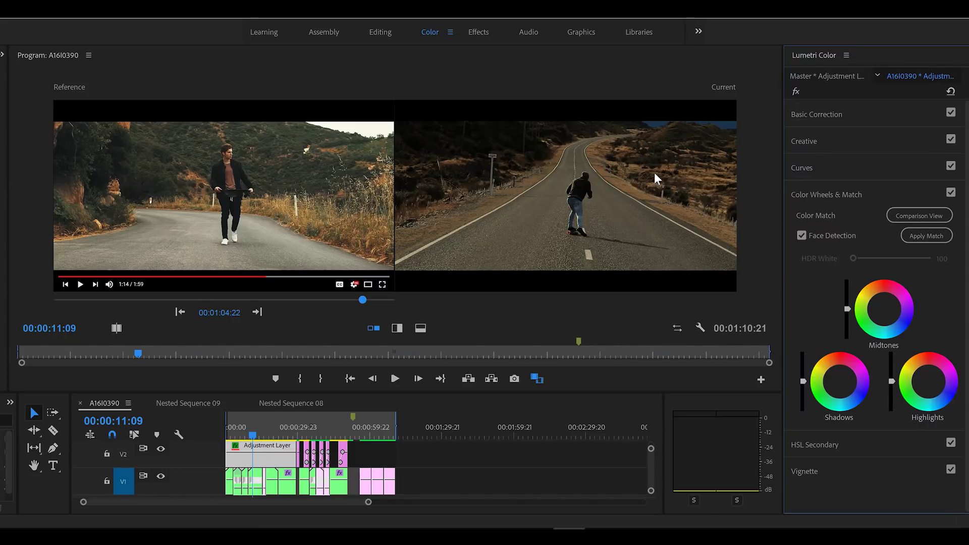
click(807, 196)
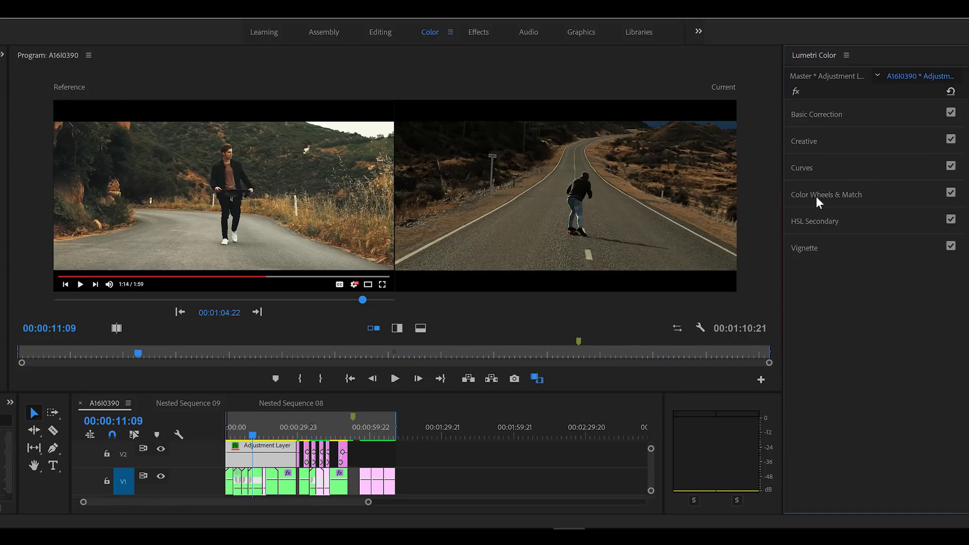
click(823, 114)
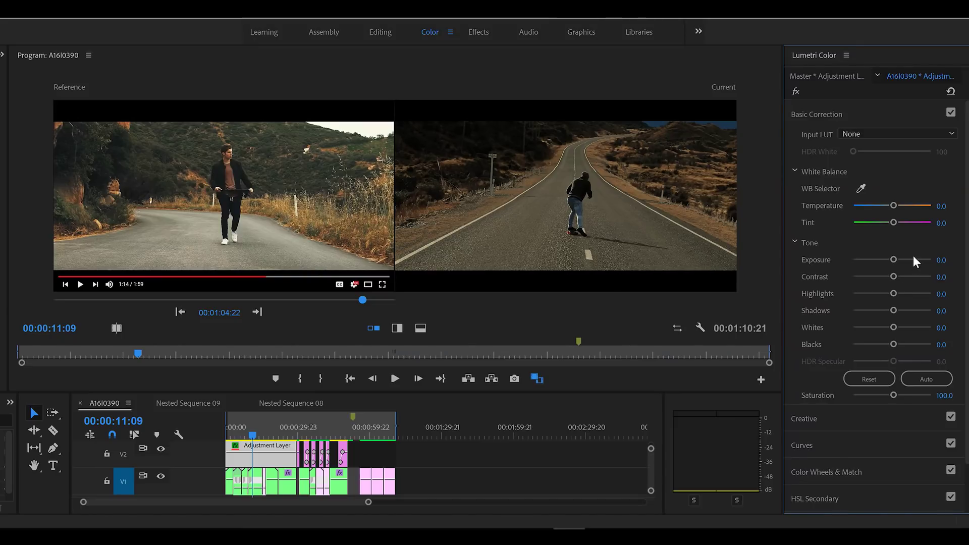
Set Exposure to 0.6, Contrast to 5.3 and Highlights to 40.0 in Basic Correction
click(942, 259)
text(0.6)
key(Return)
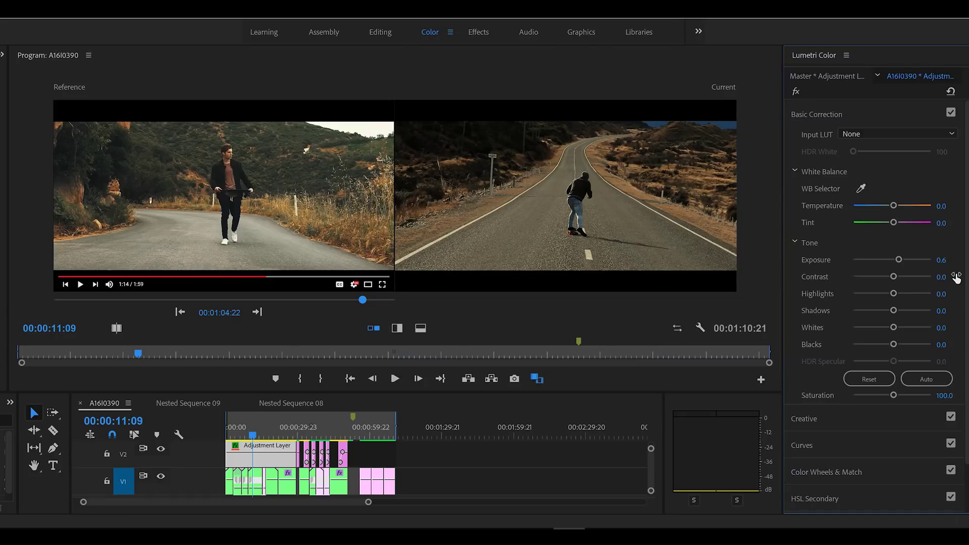
click(943, 276)
text(5.3)
key(Return)
click(908, 294)
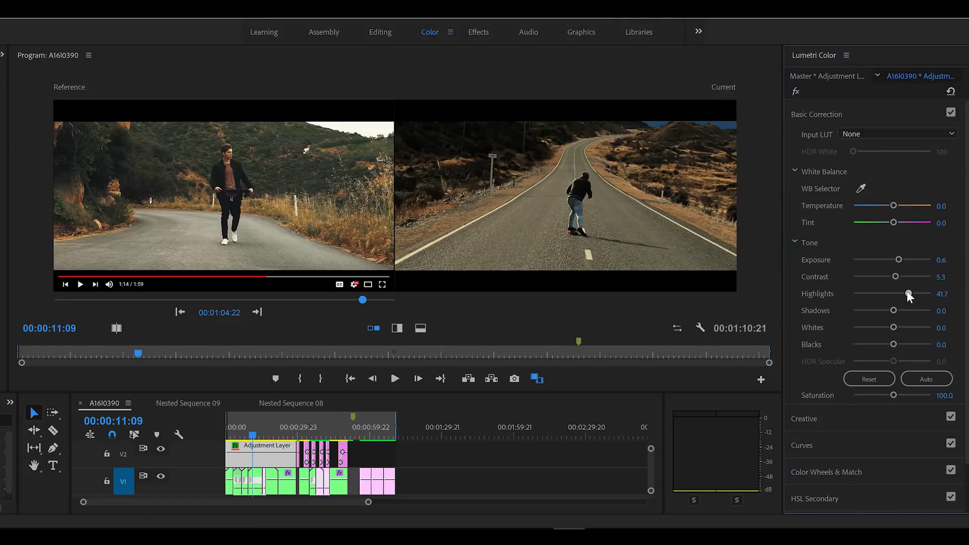
click(907, 291)
Adjust Highlights to 30.0, Shadows to 43.3, Whites to -16.7 and Blacks to -3.3
drag(907, 292, 902, 295)
drag(895, 310, 904, 311)
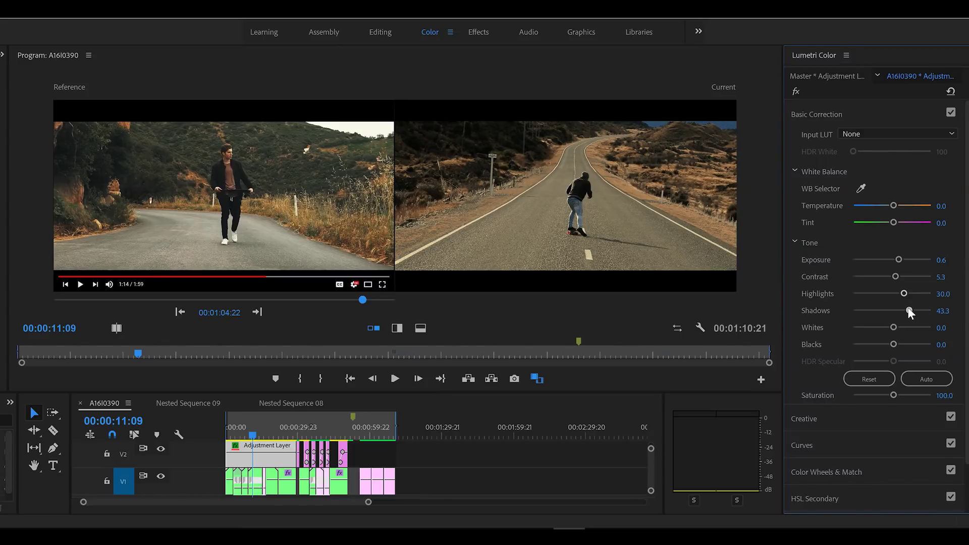
click(948, 310)
click(894, 328)
drag(889, 328, 884, 328)
drag(885, 328, 884, 329)
drag(893, 345, 891, 344)
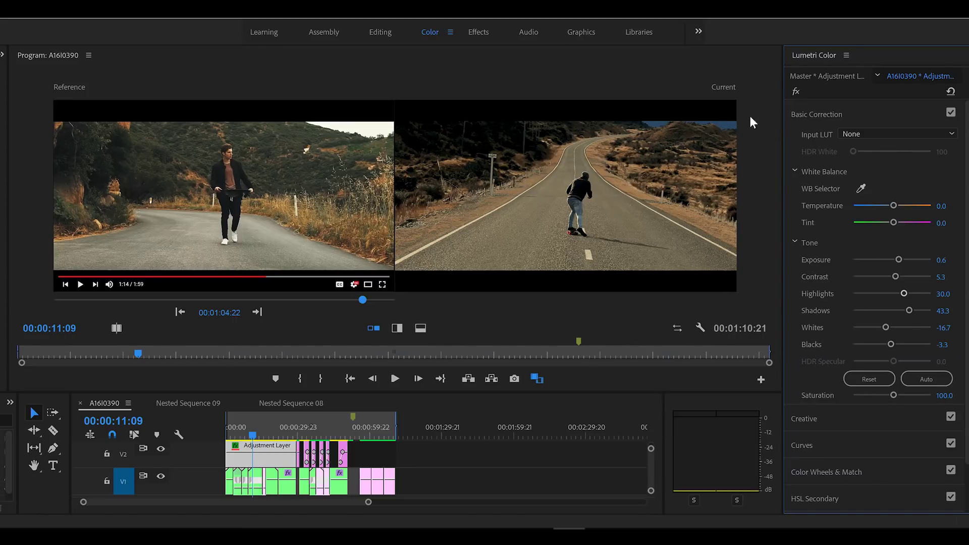
Pull the red RGB curve down in the shadows and pin its midtones back on the diagonal
click(810, 114)
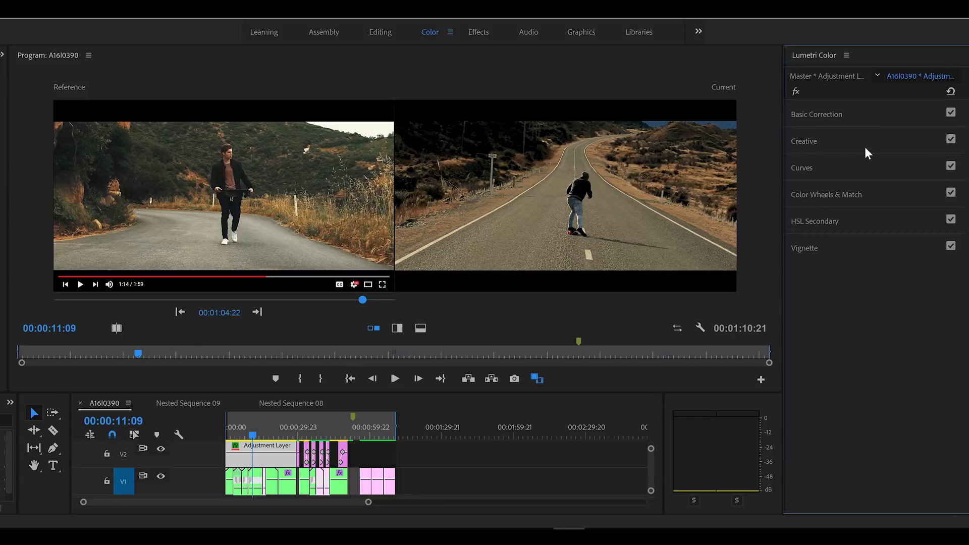
click(807, 169)
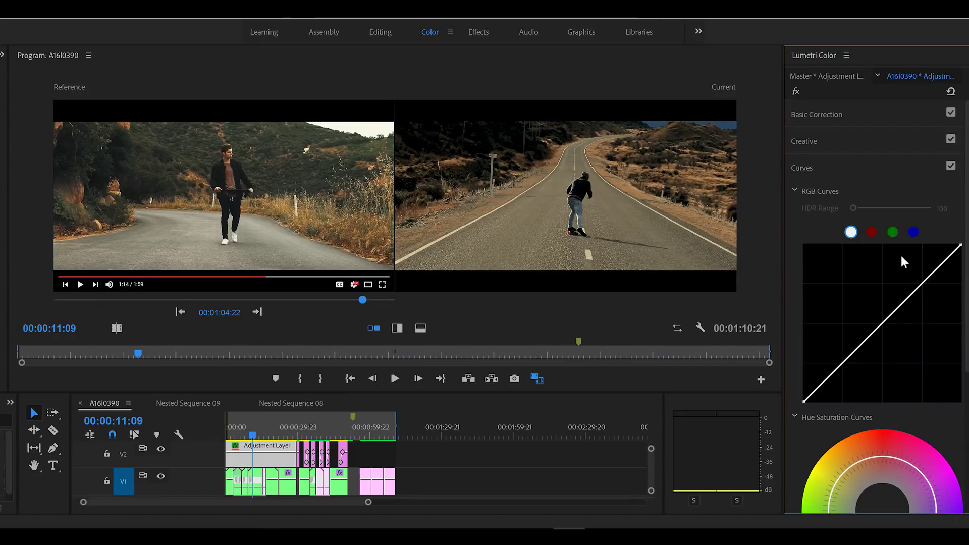
click(872, 232)
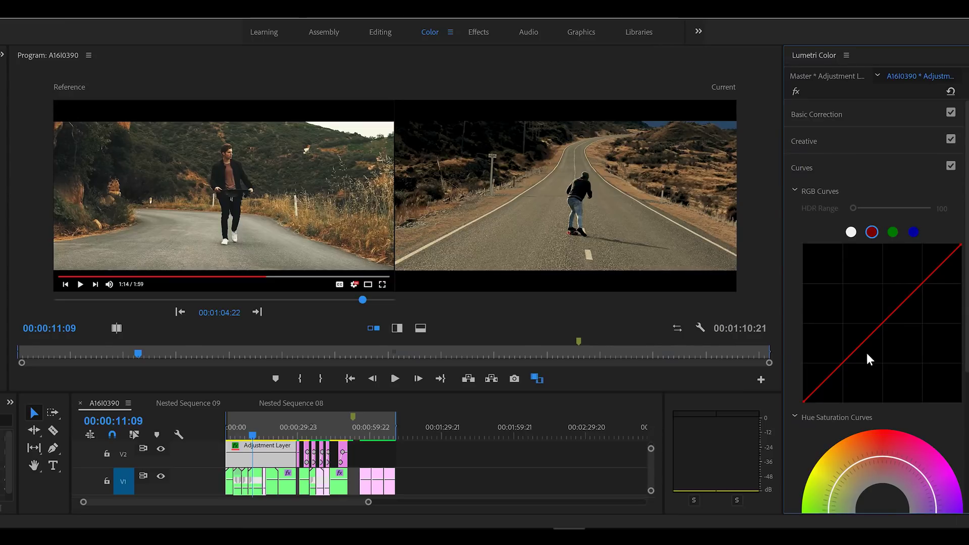
drag(843, 364, 843, 371)
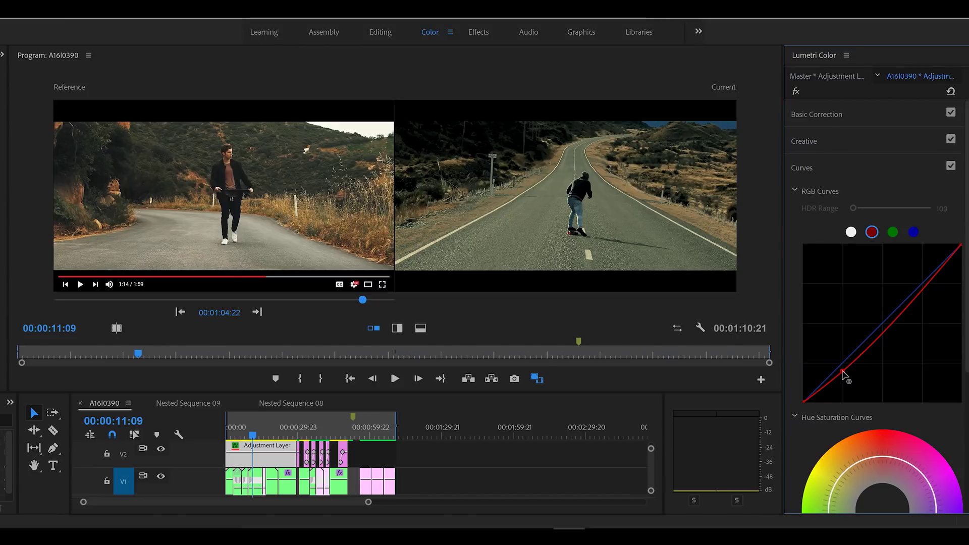
drag(843, 372, 844, 377)
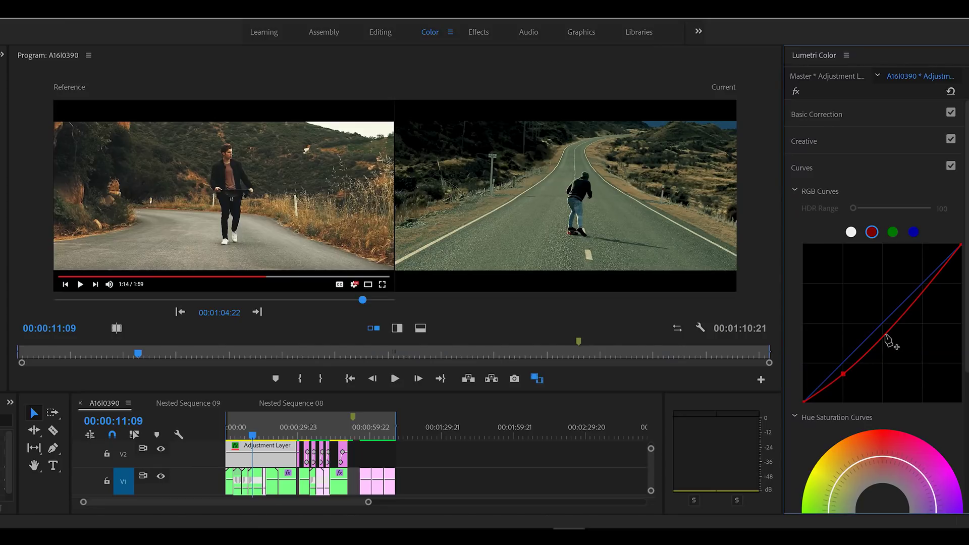
drag(887, 341, 882, 325)
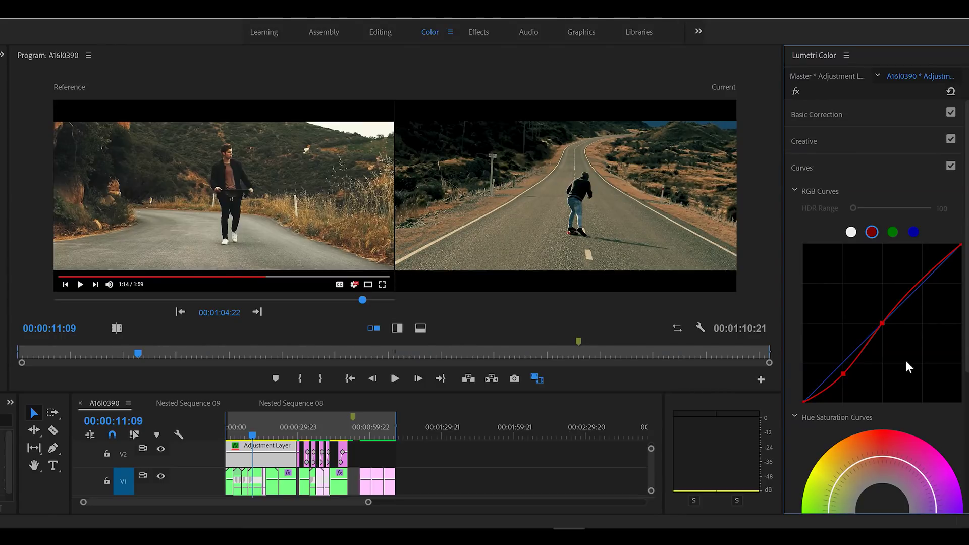
click(893, 233)
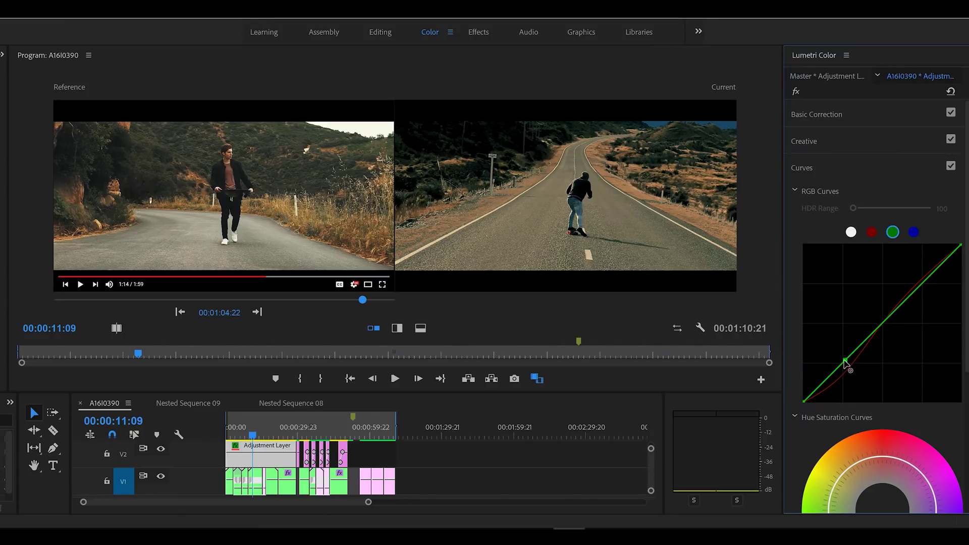
Lower the green and blue curves' shadows and lift the blue curve's upper half above the diagonal
drag(844, 362, 842, 377)
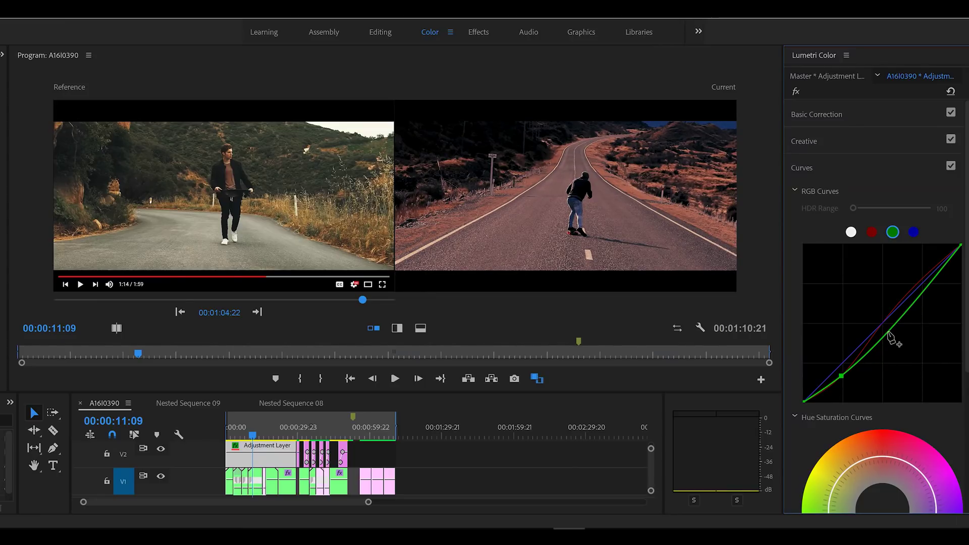
drag(887, 329, 883, 324)
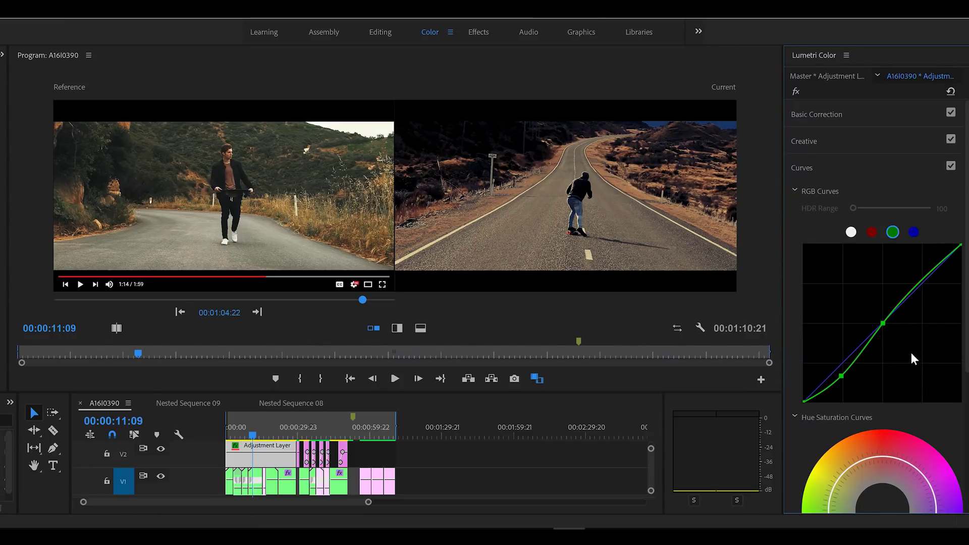
click(914, 232)
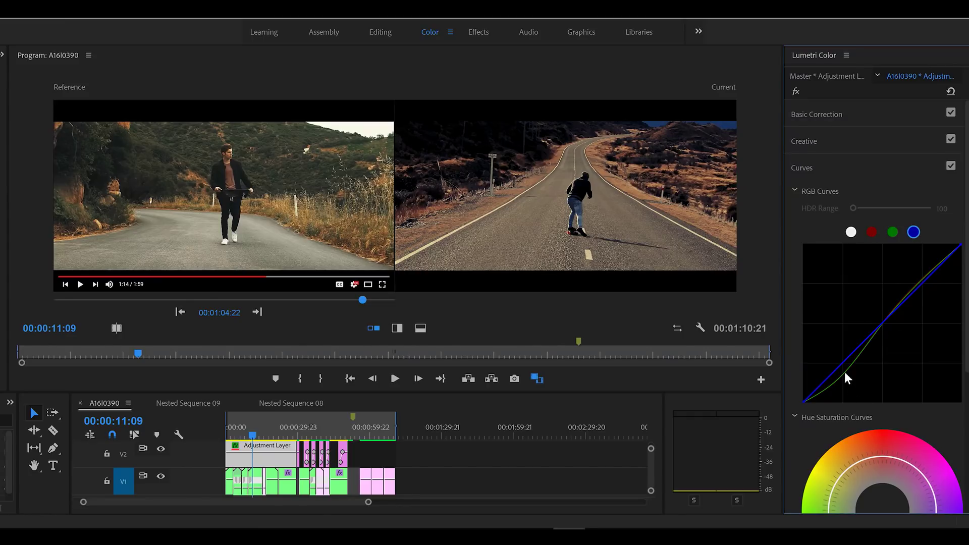
drag(846, 367, 843, 376)
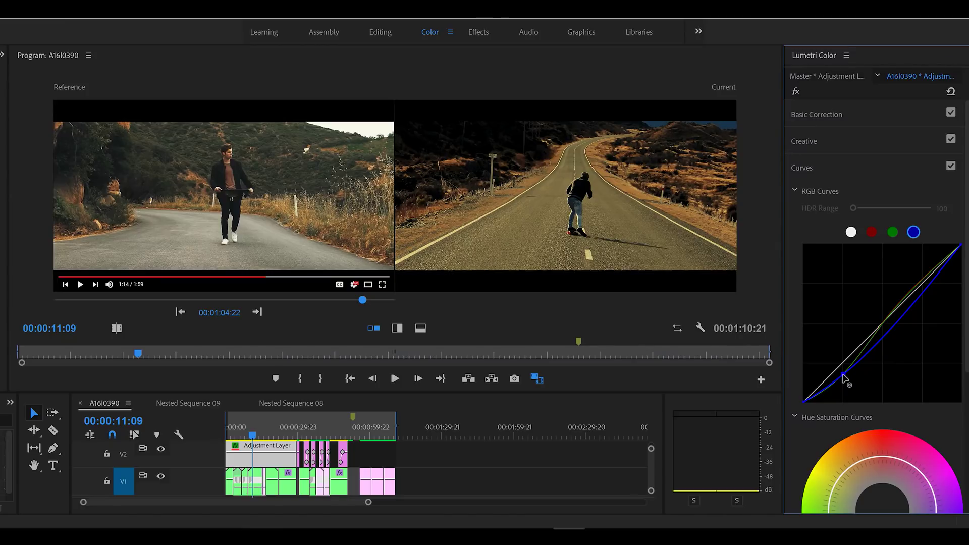
drag(843, 377, 844, 380)
drag(888, 338, 880, 325)
mouse_move(879, 325)
mouse_down()
mouse_move(878, 315)
mouse_move(880, 326)
mouse_up()
scroll(909, 336, down, 3)
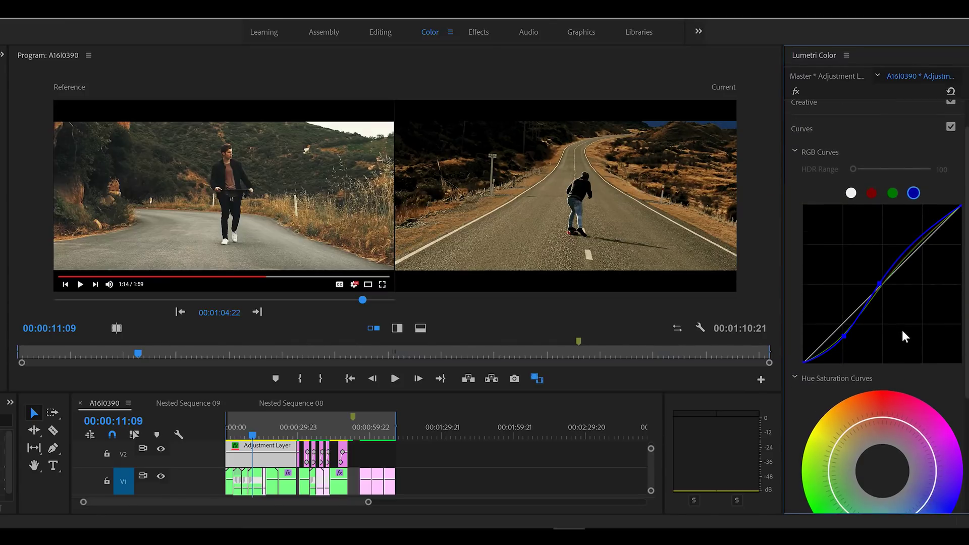
scroll(901, 330, up, 3)
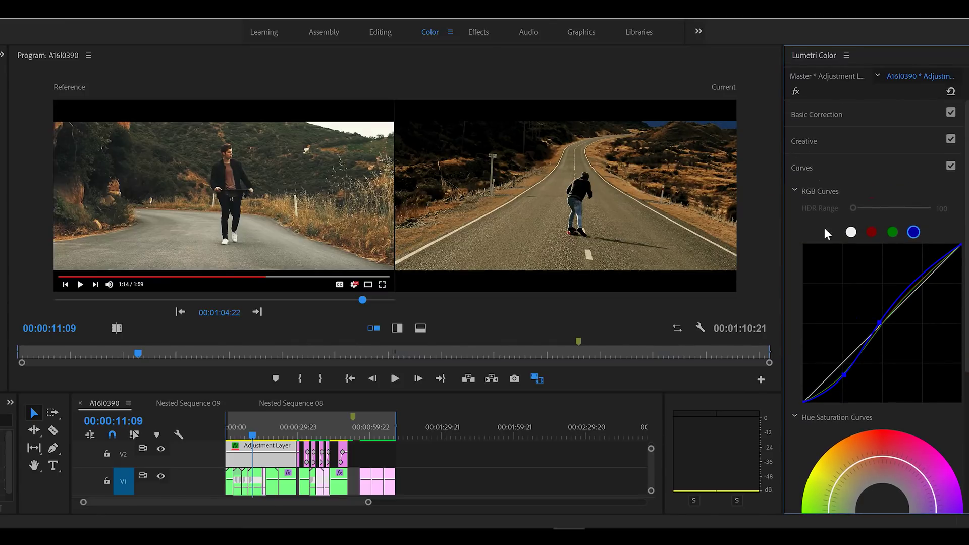
click(852, 234)
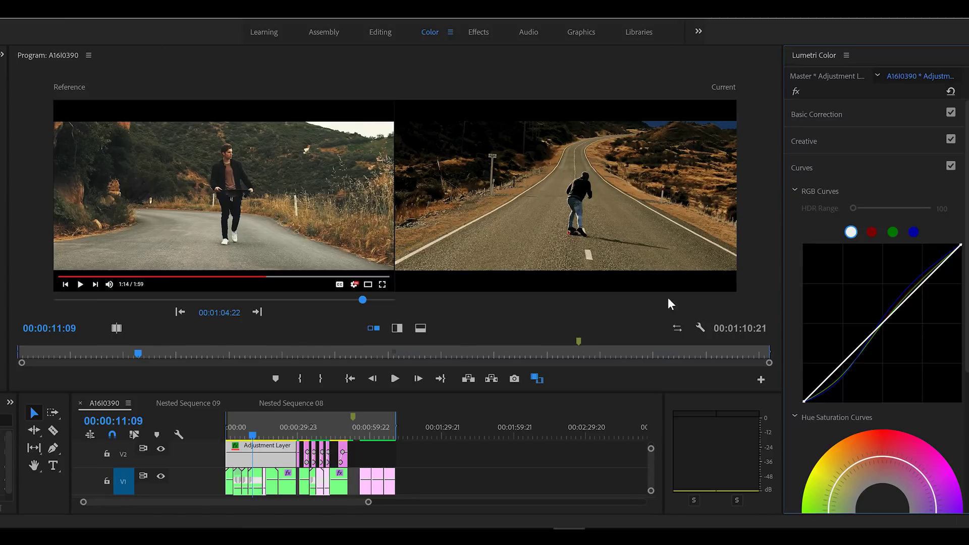
Add a midpoint on the master curve and nudge it up slightly to brighten the clip
click(880, 322)
drag(880, 321, 882, 323)
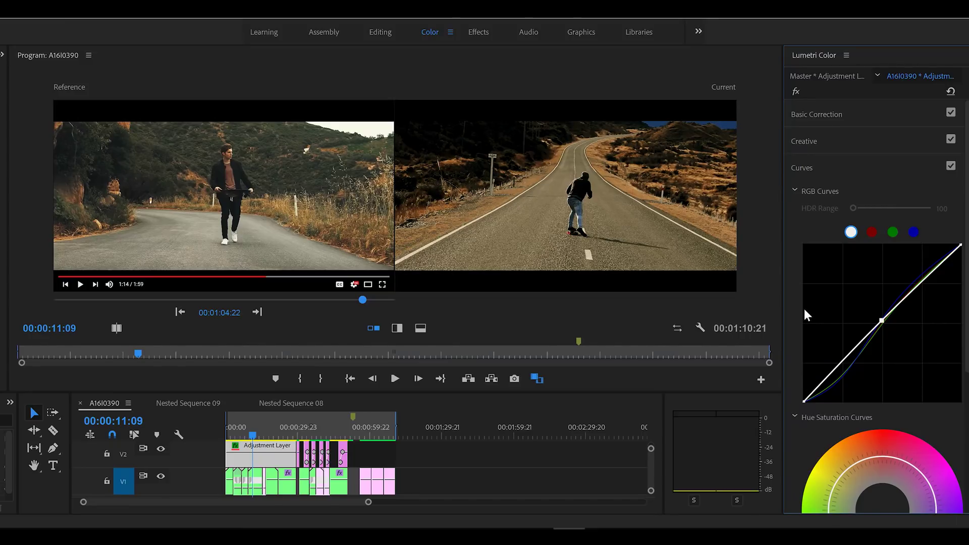
click(803, 167)
Expand the Creative settings and drag Faded Film up to about 26.7
click(808, 143)
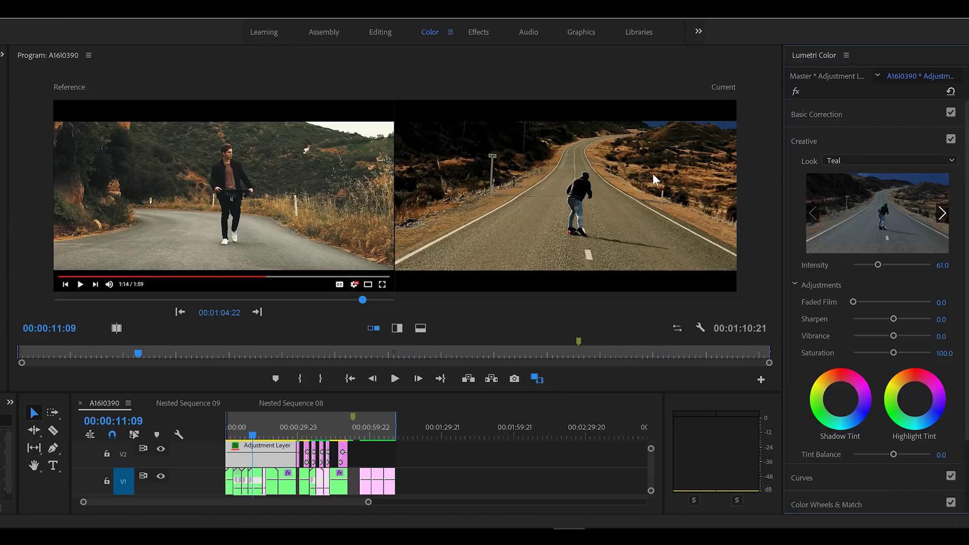
click(869, 302)
drag(869, 303, 874, 302)
click(135, 174)
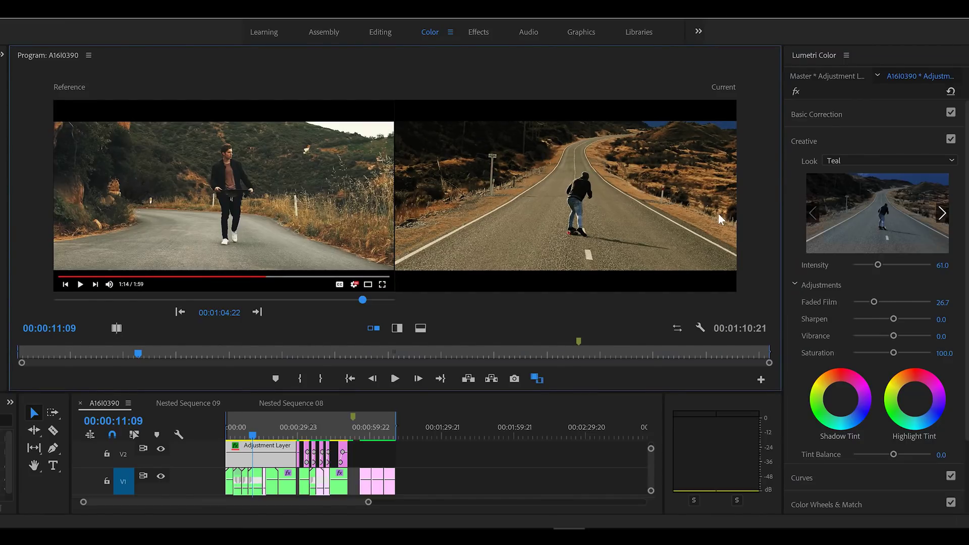
Type Intensity 61 and Faded Film 34 into the Teal look fields
click(880, 265)
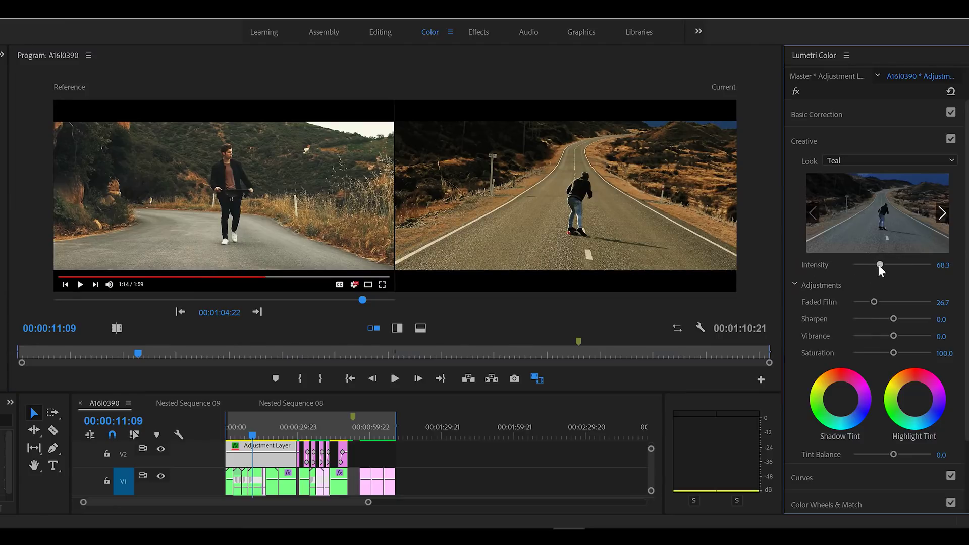
click(943, 265)
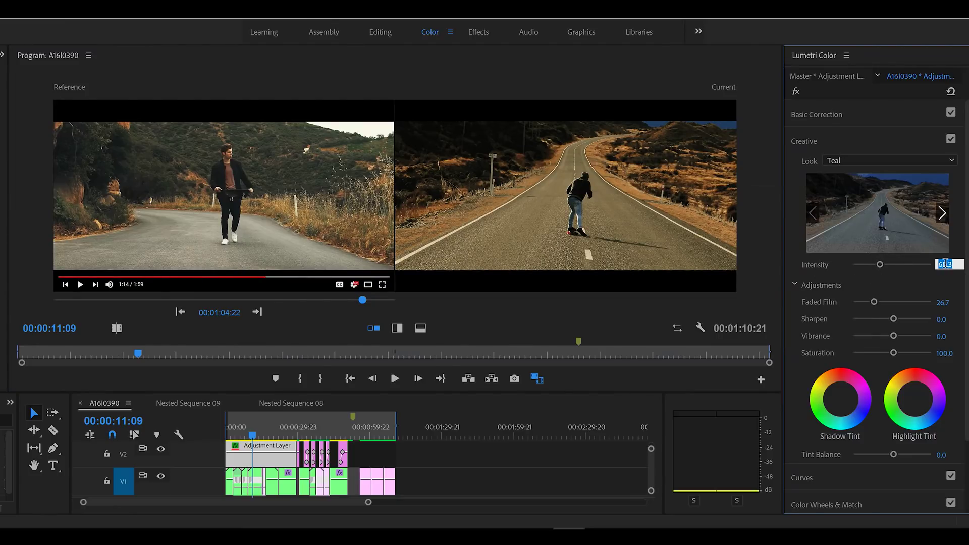
text(61)
key(Return)
click(950, 301)
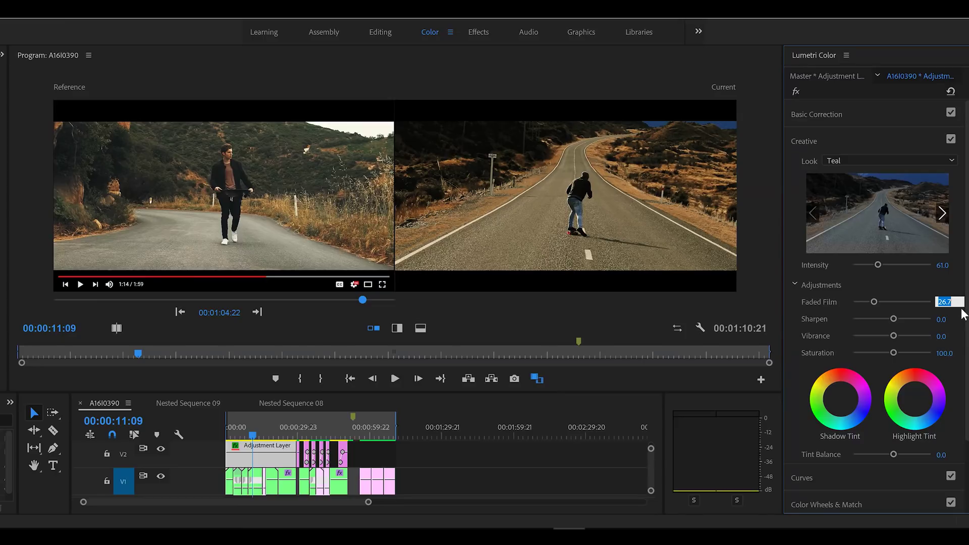
text(34)
key(Return)
Set the Teal look's Sharpen to 30.0 and Vibrance to 17.0
drag(893, 322, 903, 323)
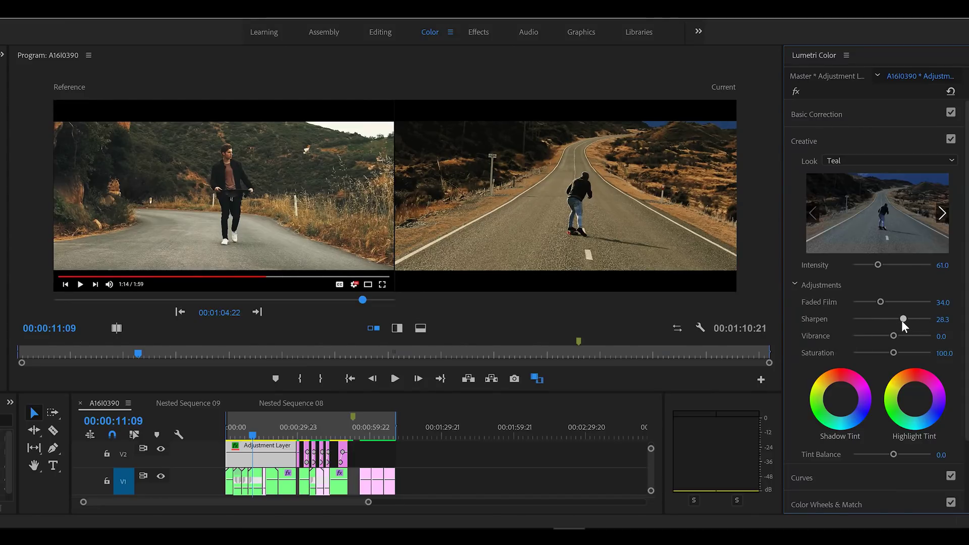
drag(901, 320, 902, 320)
drag(896, 336, 901, 337)
drag(934, 334, 955, 353)
click(949, 336)
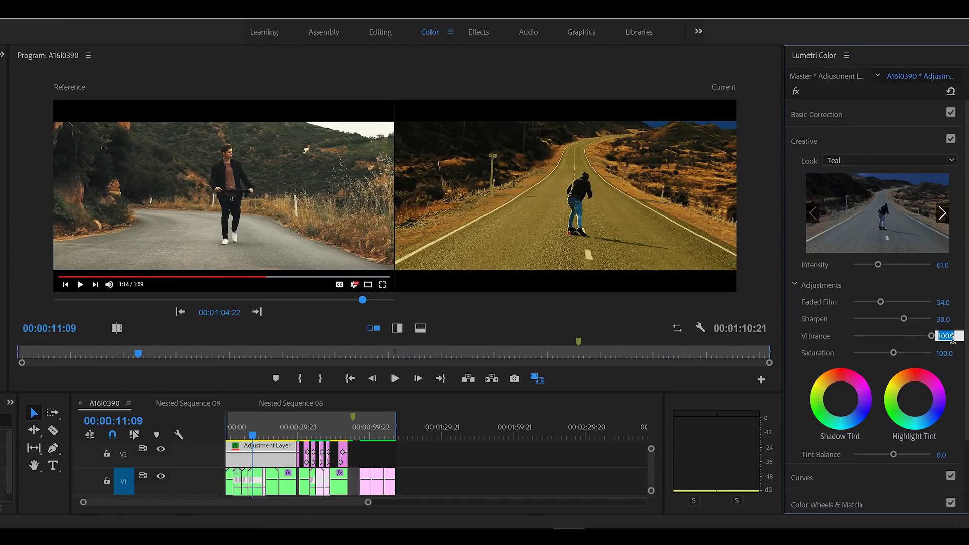
text(17)
key(Return)
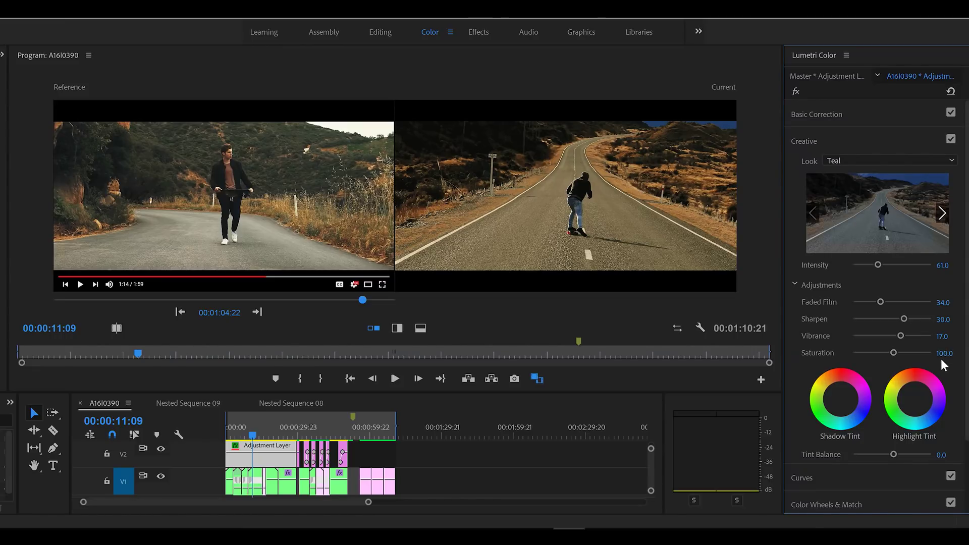
Enter 96.6 for the Teal look's Saturation
click(949, 351)
text(96.6)
key(Return)
Collapse Creative, go to 00:00:17:09 and toggle the Lumetri grade off and on to compare
click(816, 141)
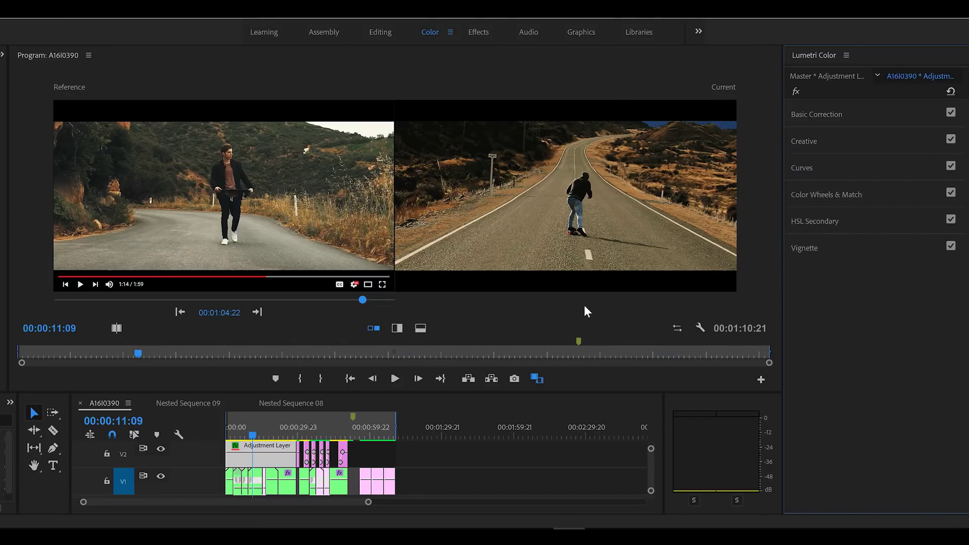
click(243, 434)
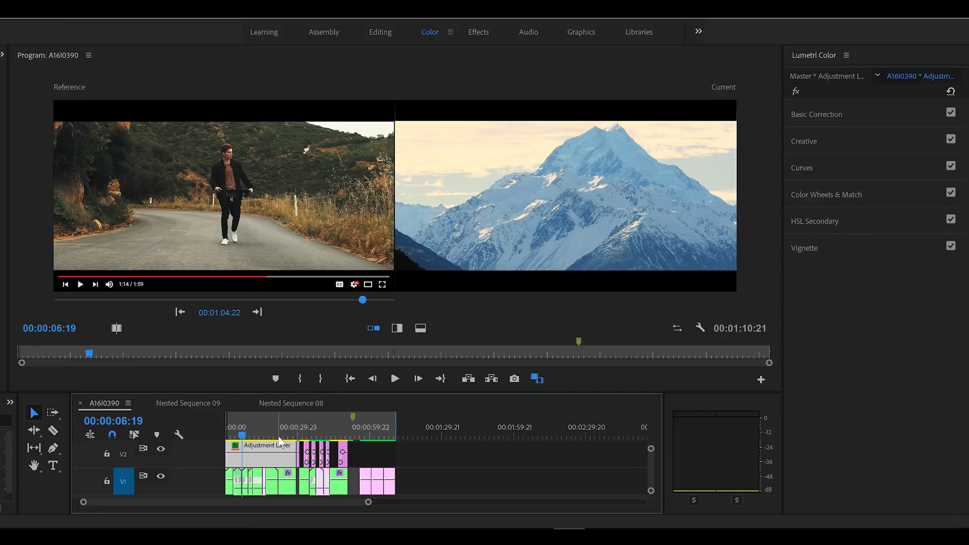
click(277, 435)
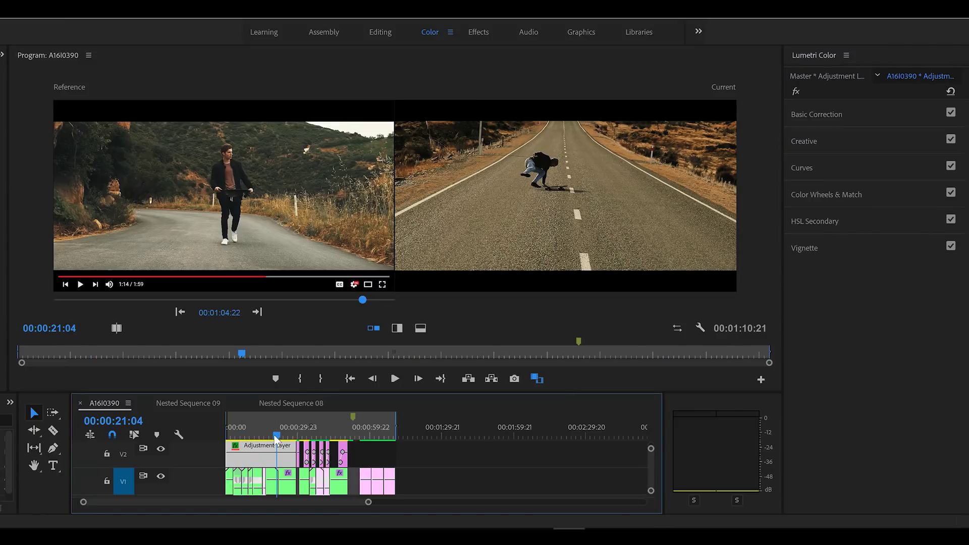
click(269, 435)
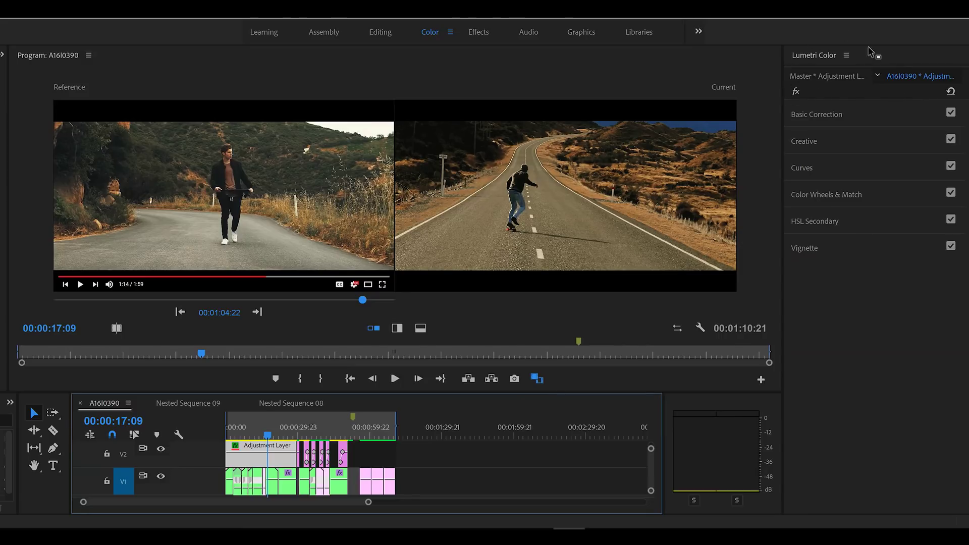
click(799, 92)
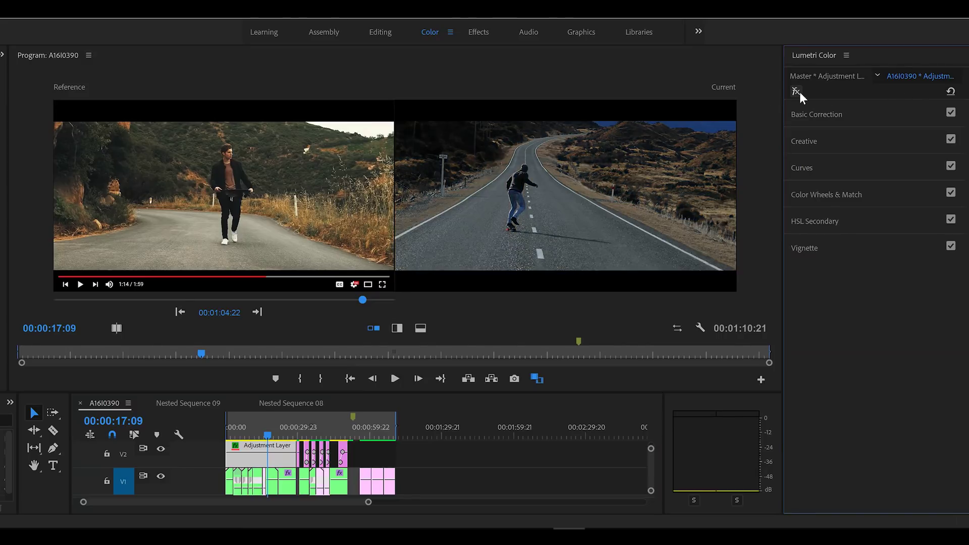
click(799, 92)
click(800, 92)
click(796, 92)
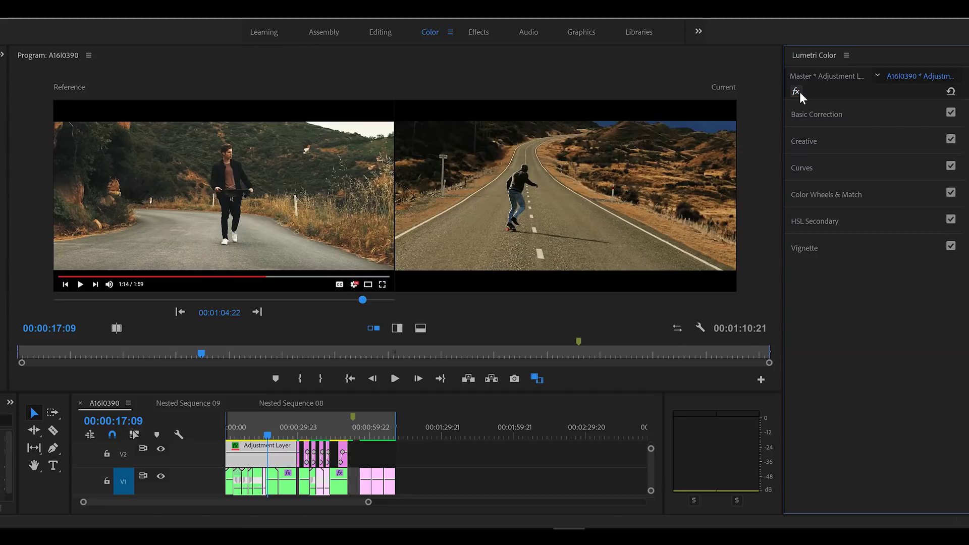
click(797, 91)
click(796, 92)
Compare the grade on and off at a later frame, then on the opening beanie shot
click(286, 437)
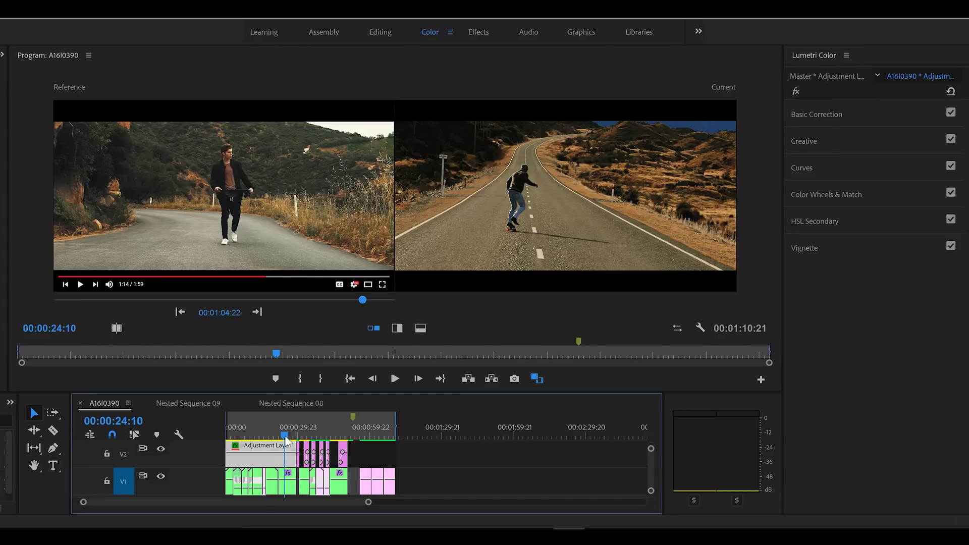
click(797, 96)
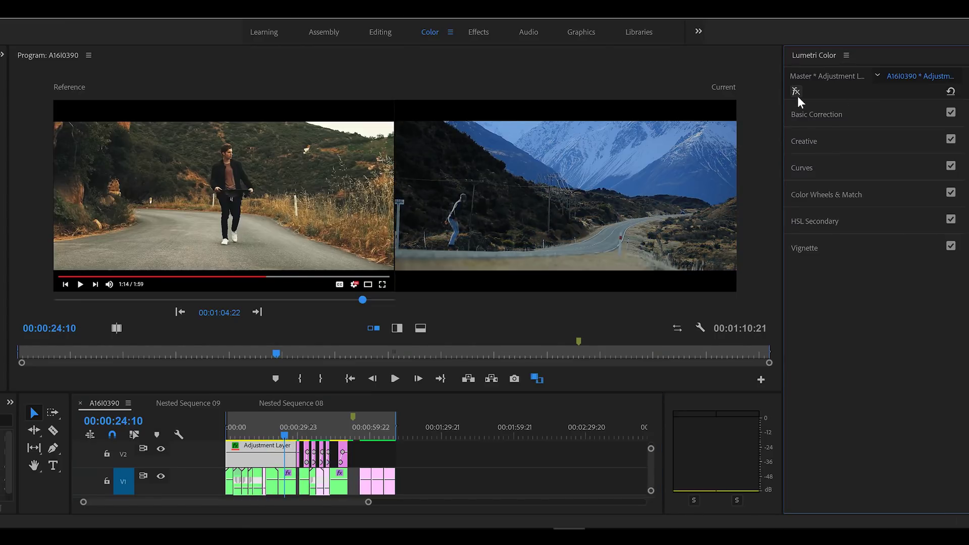
click(798, 96)
click(798, 96)
click(798, 96)
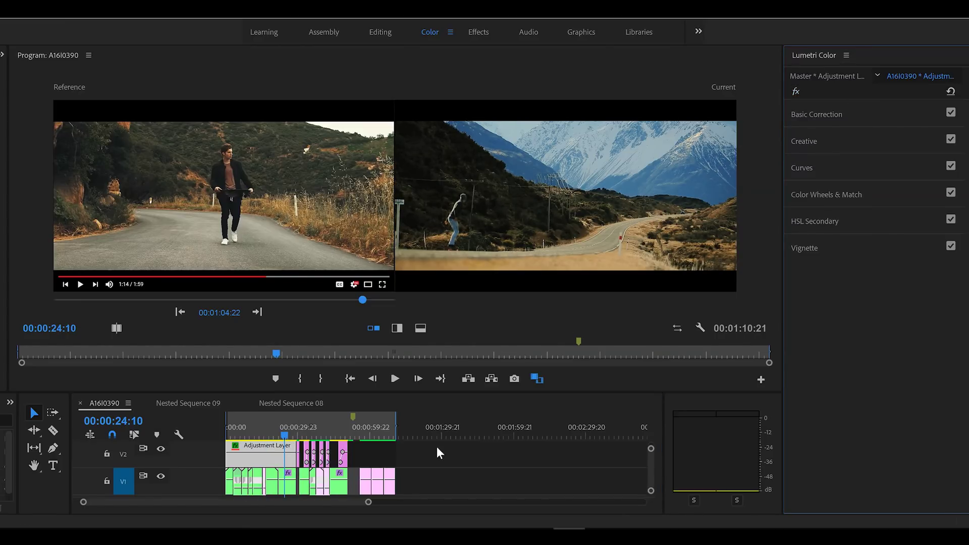
click(230, 436)
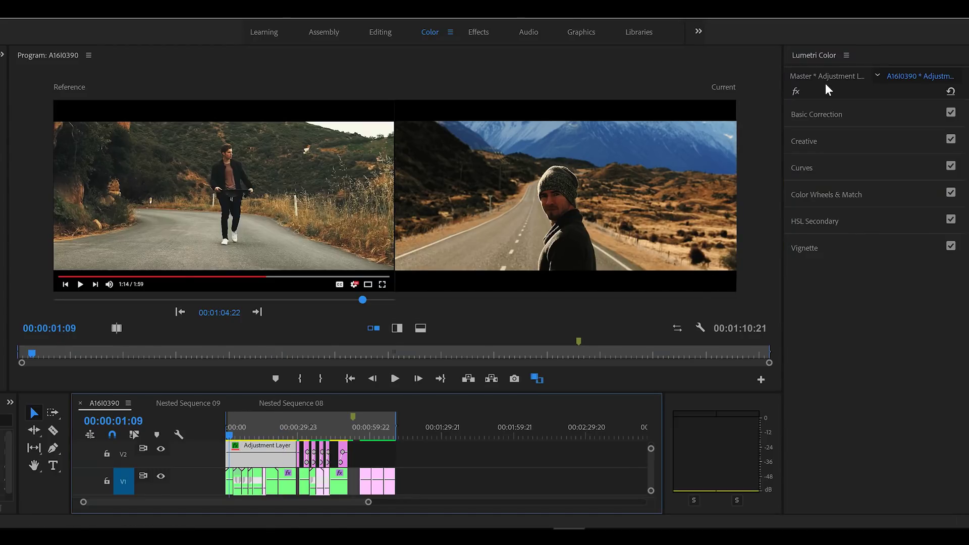
click(800, 92)
click(800, 92)
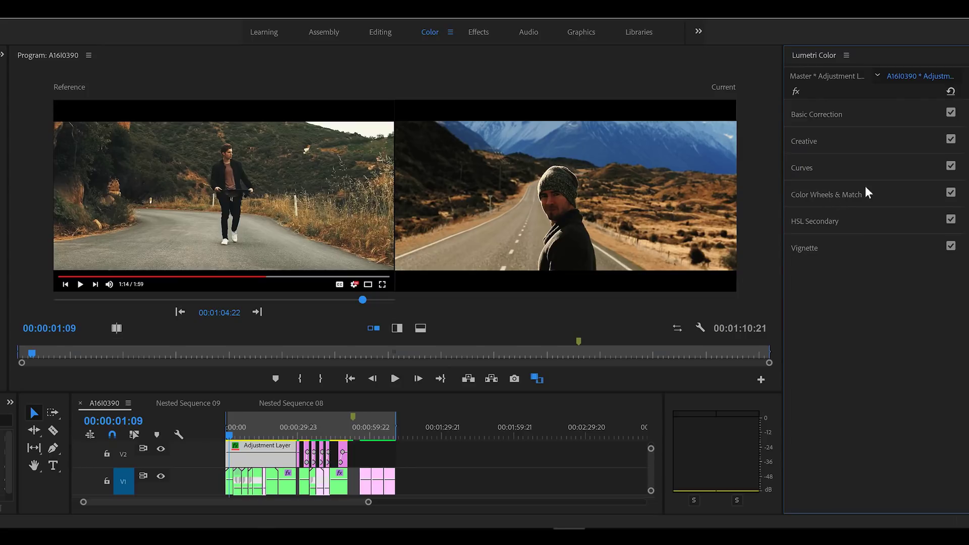
Expand Color Wheels & Match, turn off Comparison View, and scrub to the skateboarder shot
click(833, 195)
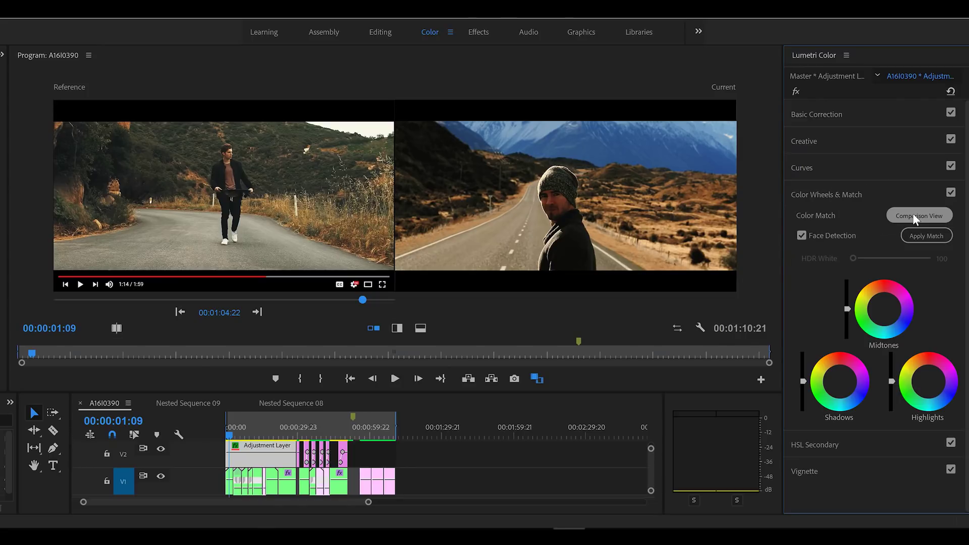
click(913, 214)
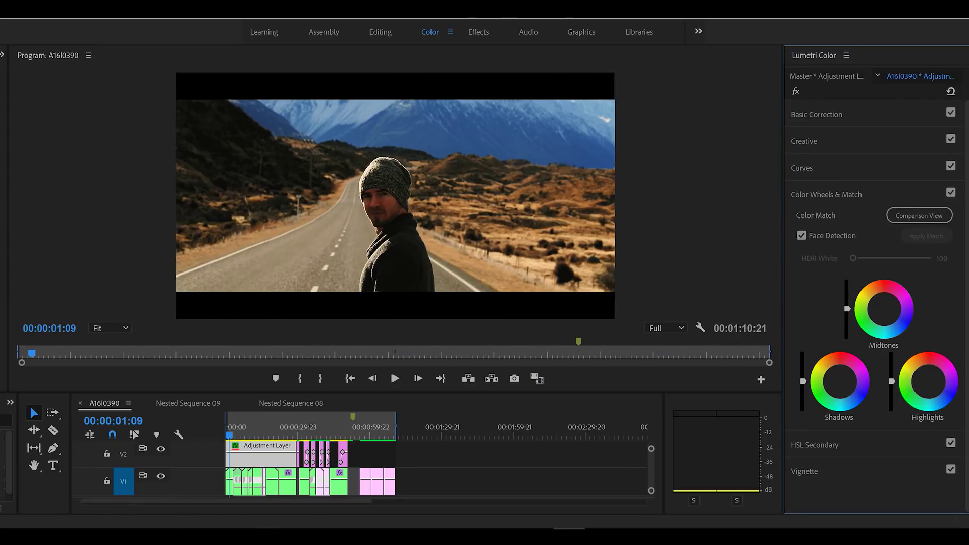
click(241, 434)
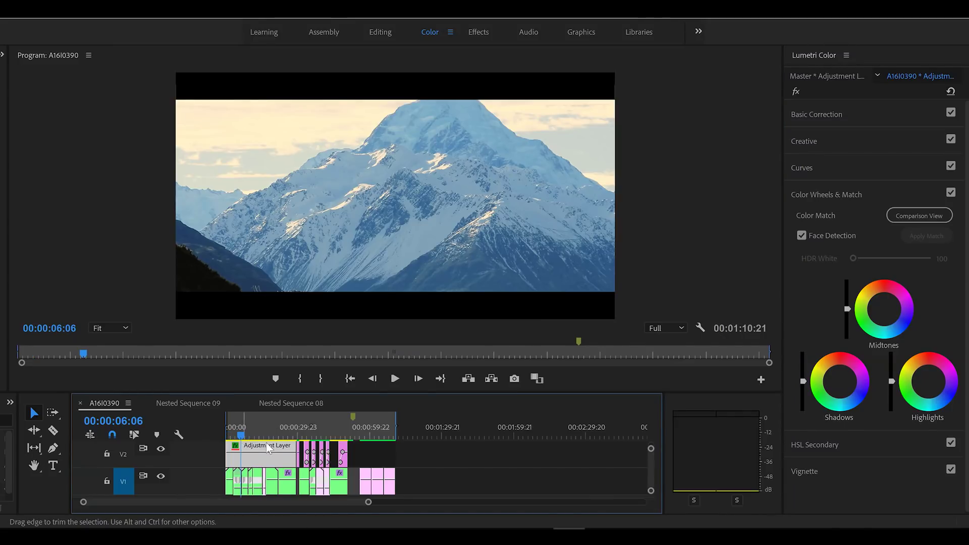
click(262, 436)
drag(263, 436, 270, 438)
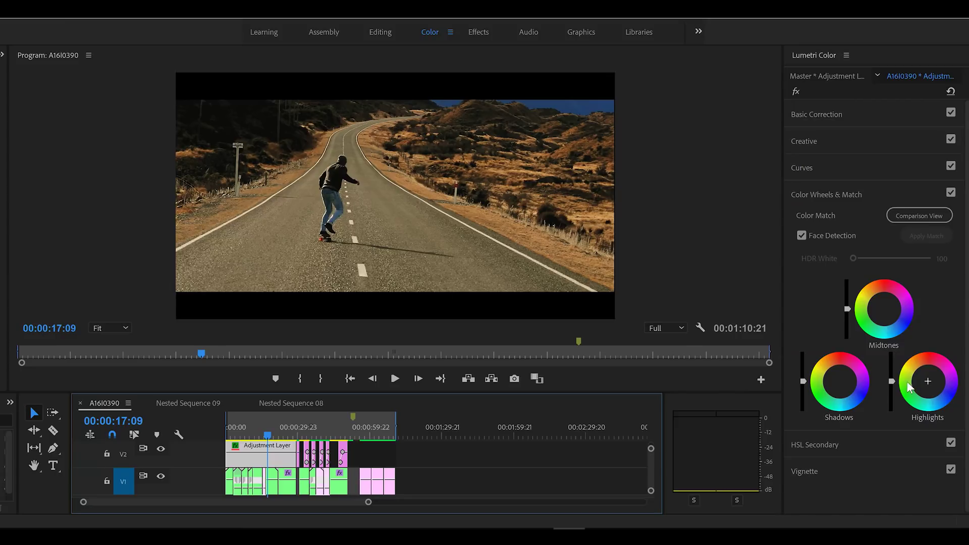
Nudge the Highlights wheel puck slightly downward, checking the grade on and off
click(928, 388)
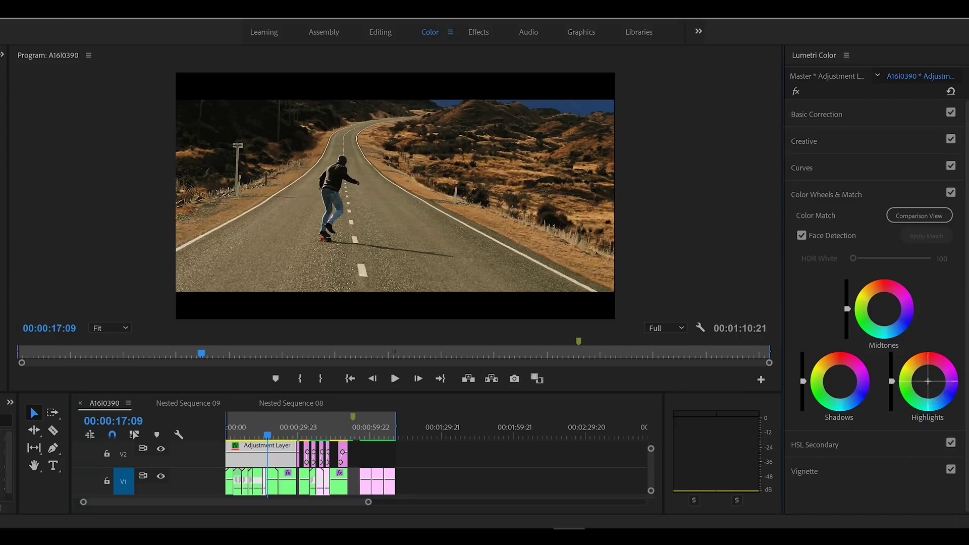
drag(927, 381, 930, 385)
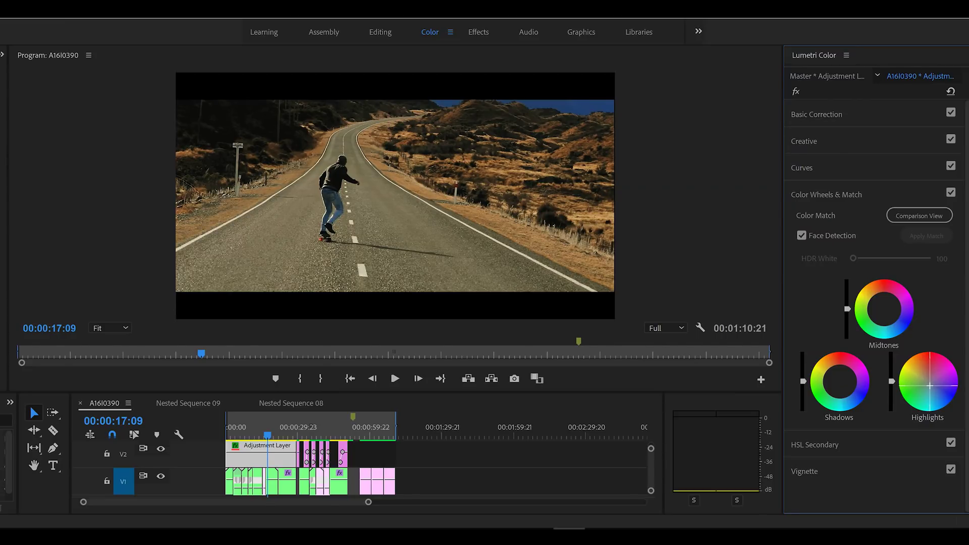
drag(930, 386, 930, 387)
click(796, 91)
click(797, 93)
click(798, 93)
click(798, 93)
drag(931, 388, 931, 388)
Expand Curves, switch RGB Curves to green, and adjust the lower green point
click(810, 173)
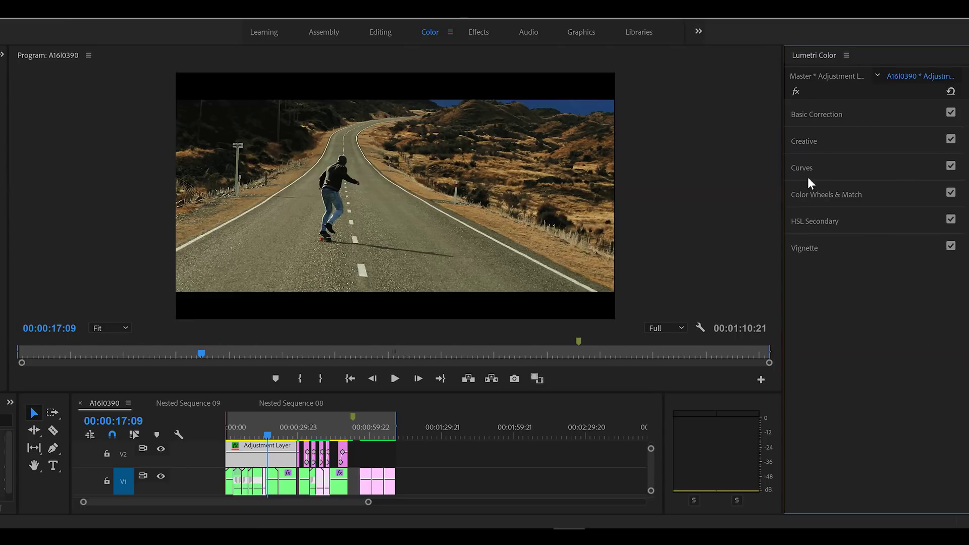
click(894, 235)
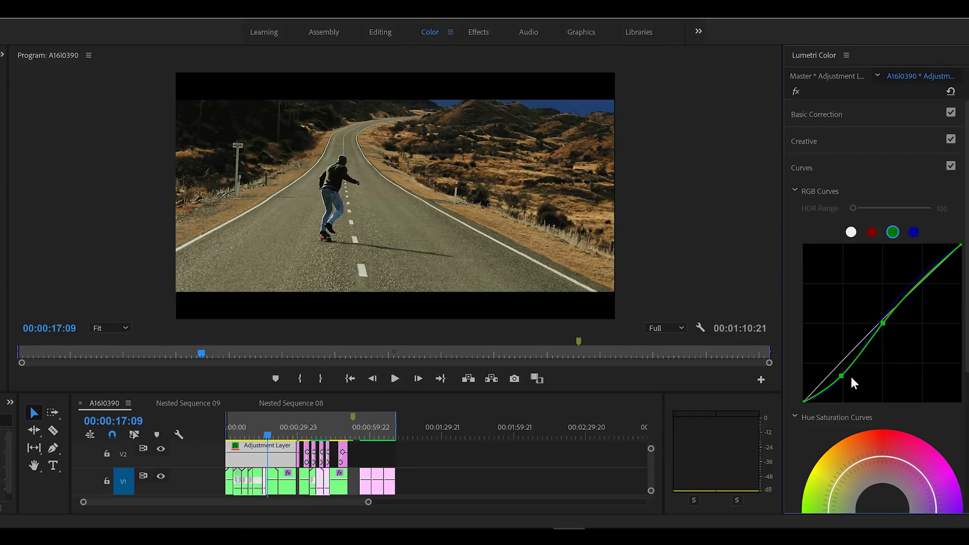
drag(841, 378, 841, 377)
drag(841, 378, 841, 377)
Check the mountain road shot and pull the lower green point down to cut shadow green
click(884, 322)
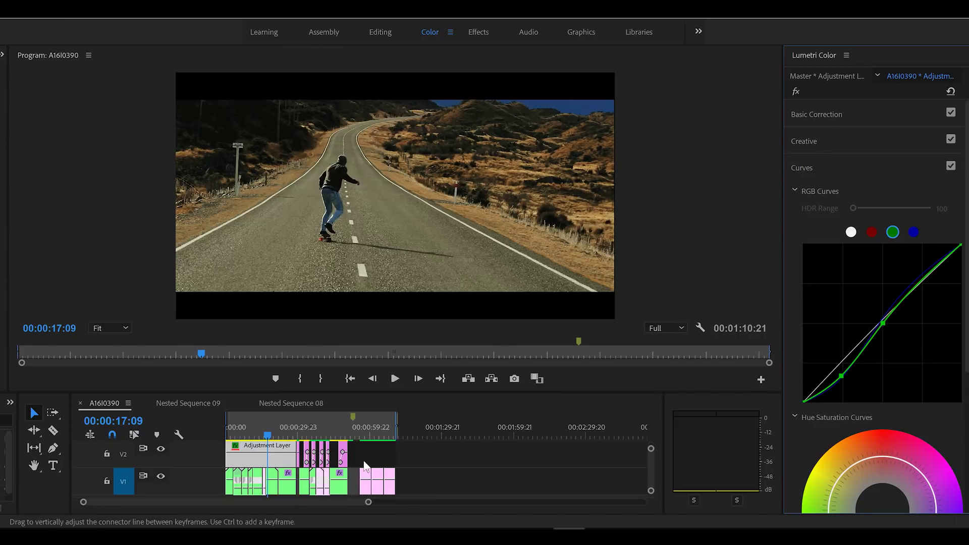
click(281, 435)
drag(283, 434, 285, 434)
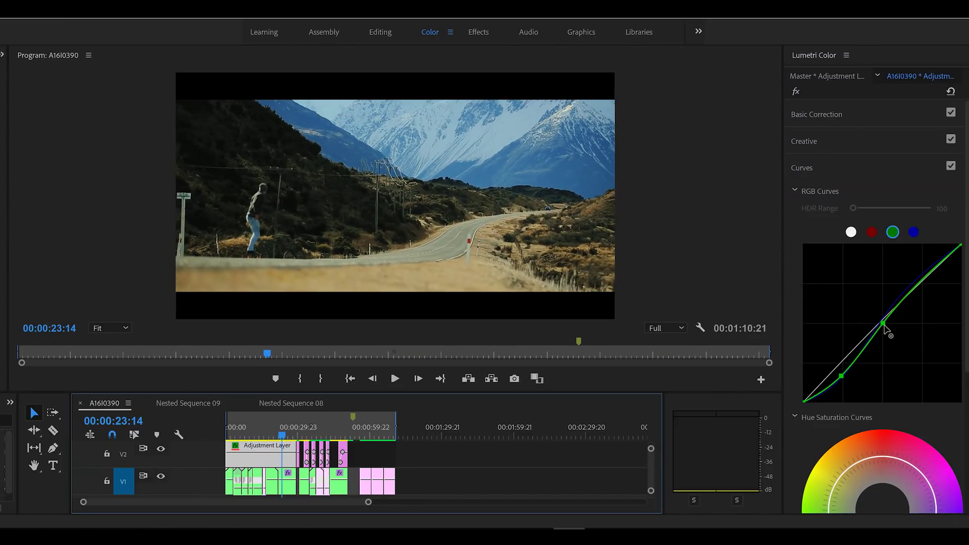
drag(885, 327, 885, 326)
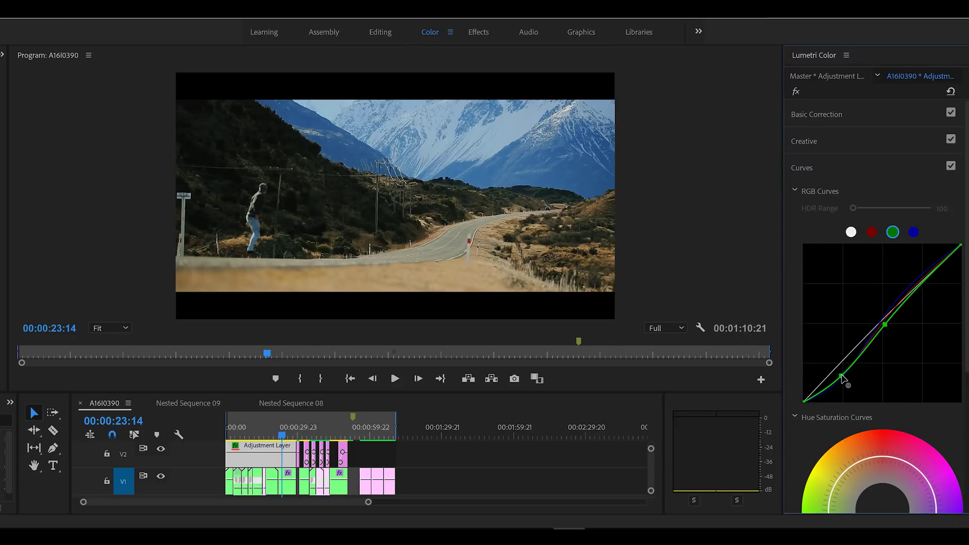
drag(842, 376, 846, 377)
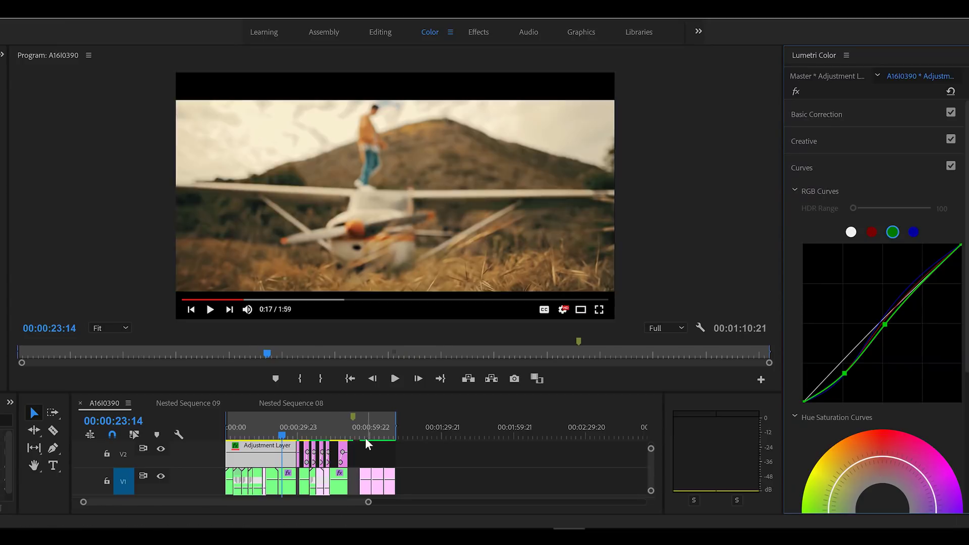
click(365, 438)
Scrub through the shots to the mountain peak at 00:00:27:16 and collapse RGB Curves
click(374, 437)
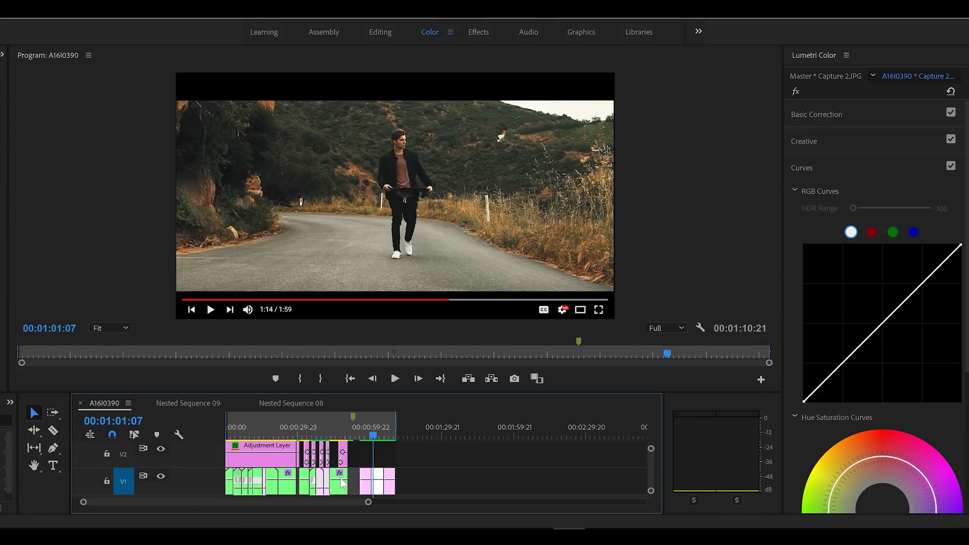
click(275, 437)
drag(276, 436, 284, 440)
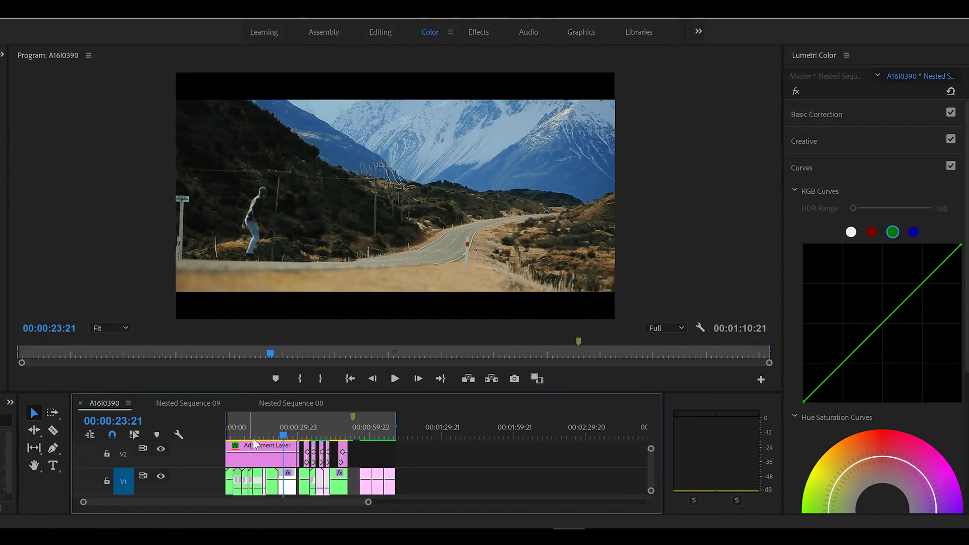
drag(253, 435, 294, 437)
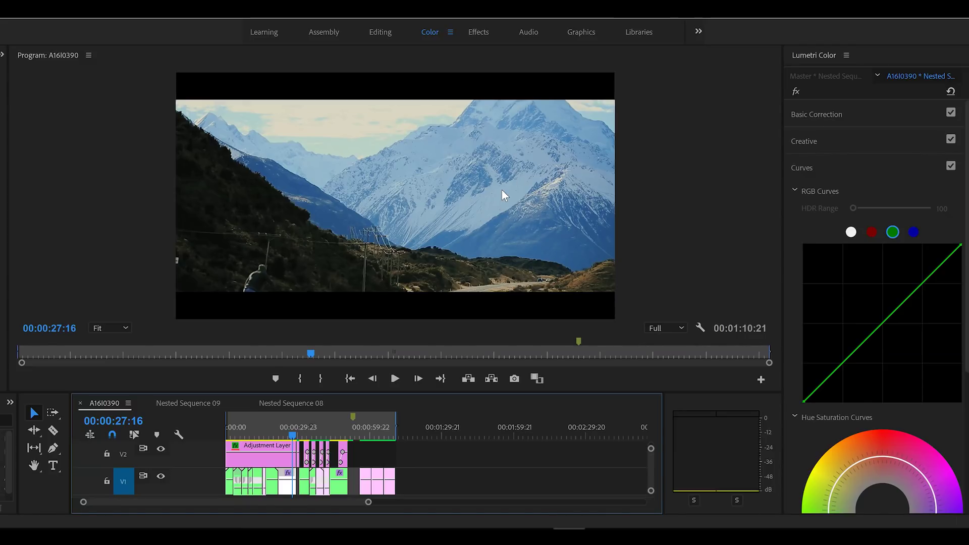
click(795, 190)
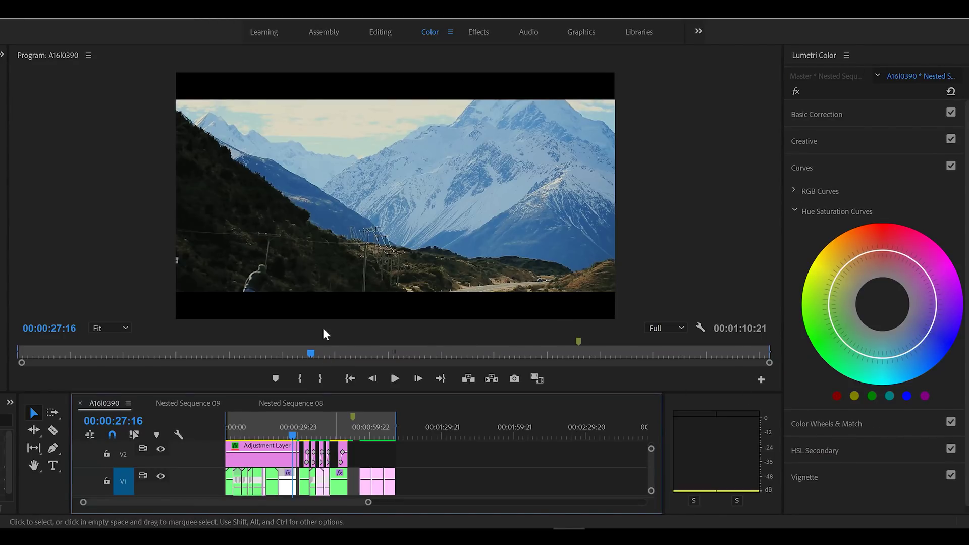
Select the adjustment layer and add points in the blue range of the Hue vs Saturation ring
click(289, 451)
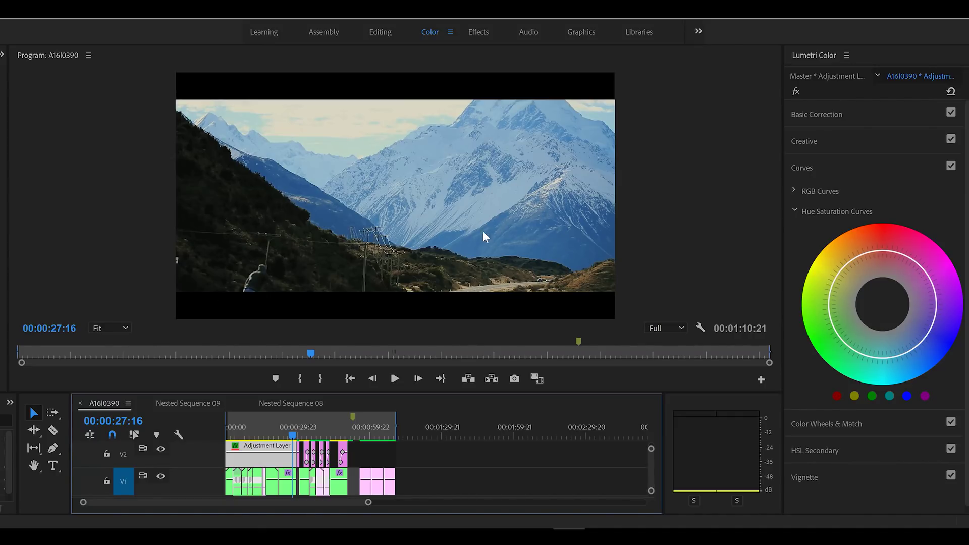
click(544, 250)
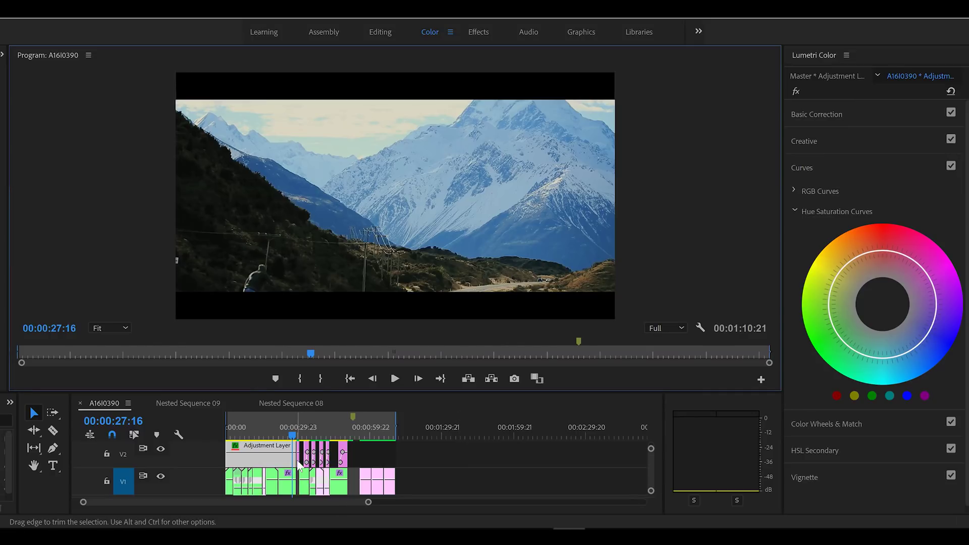
click(276, 462)
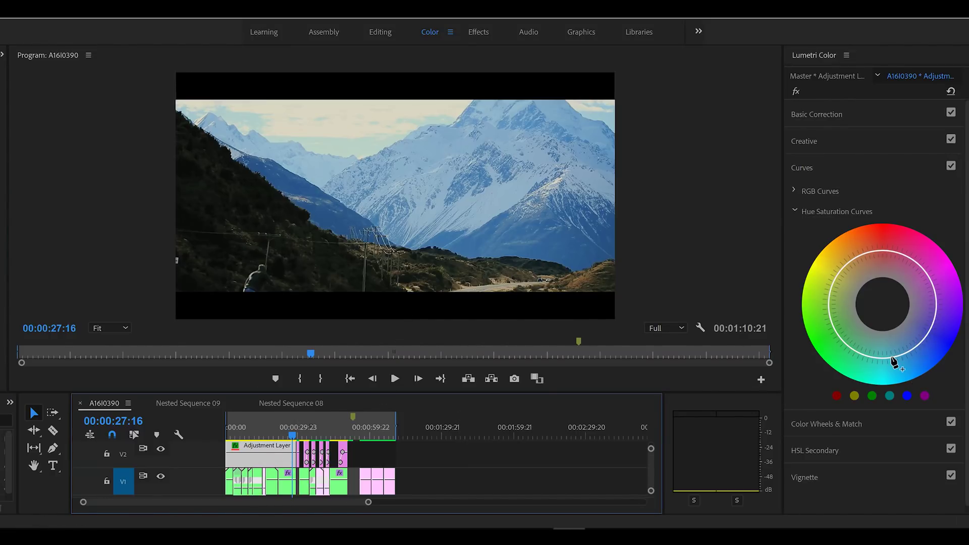
click(909, 352)
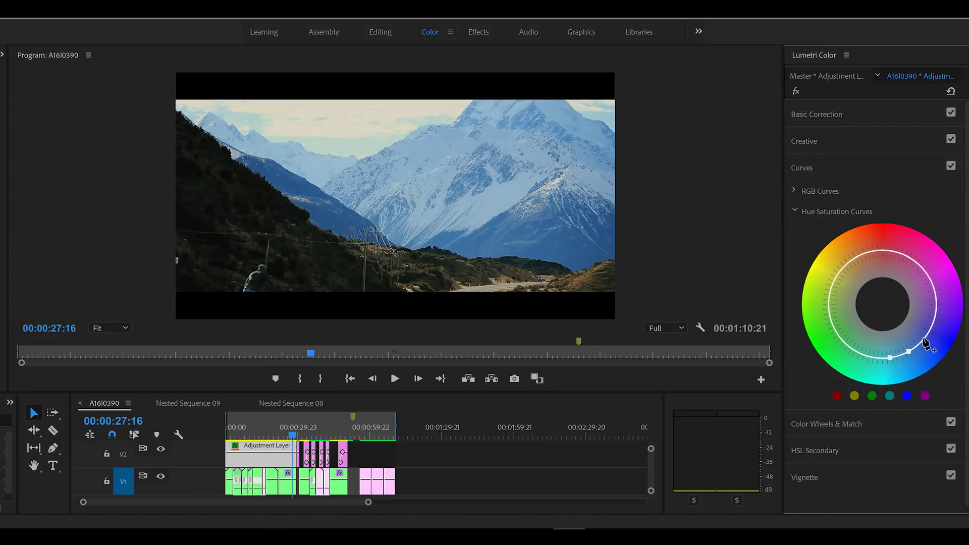
click(923, 339)
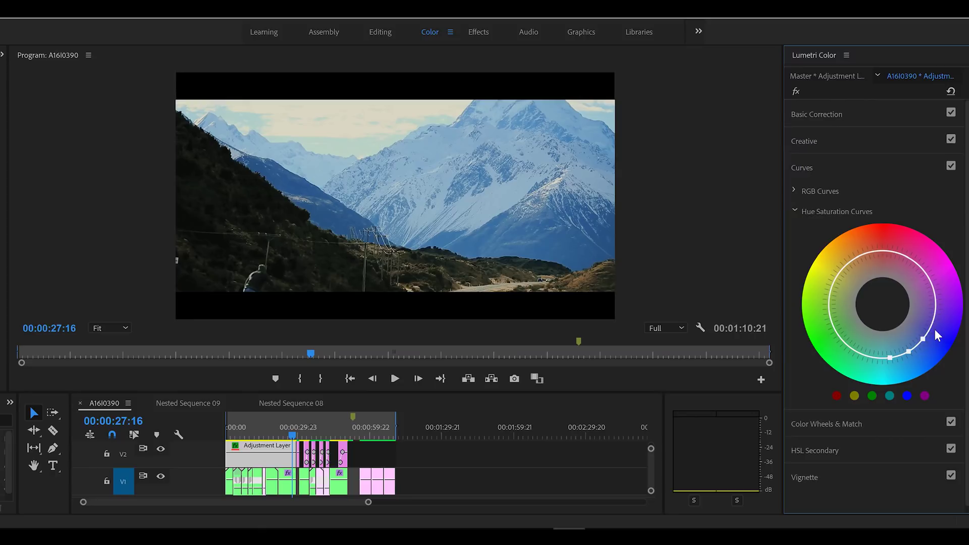
drag(923, 339, 928, 340)
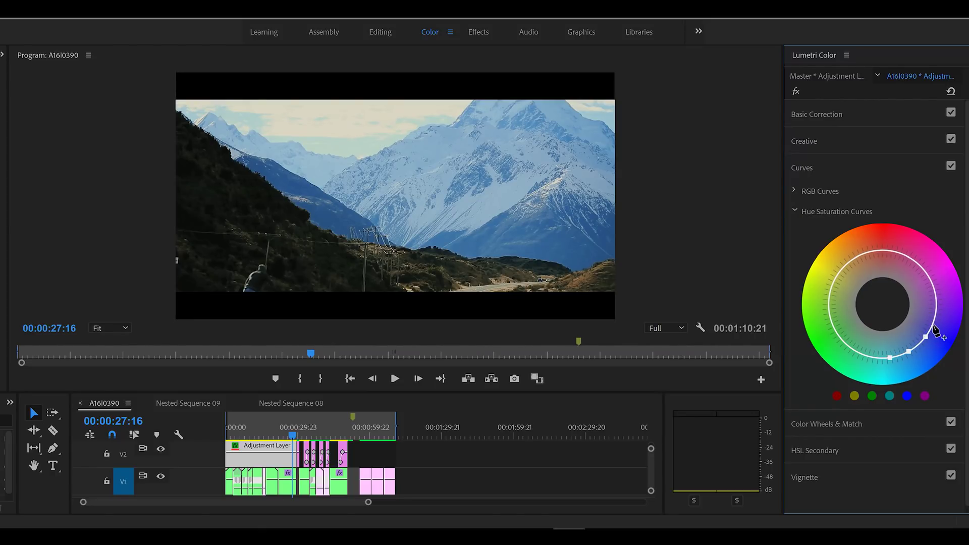
Add more blue-range points and pull them inward to lower blue saturation
click(934, 322)
drag(928, 339, 929, 335)
drag(926, 337, 911, 353)
click(908, 349)
click(914, 345)
drag(914, 345, 915, 344)
drag(235, 429, 230, 434)
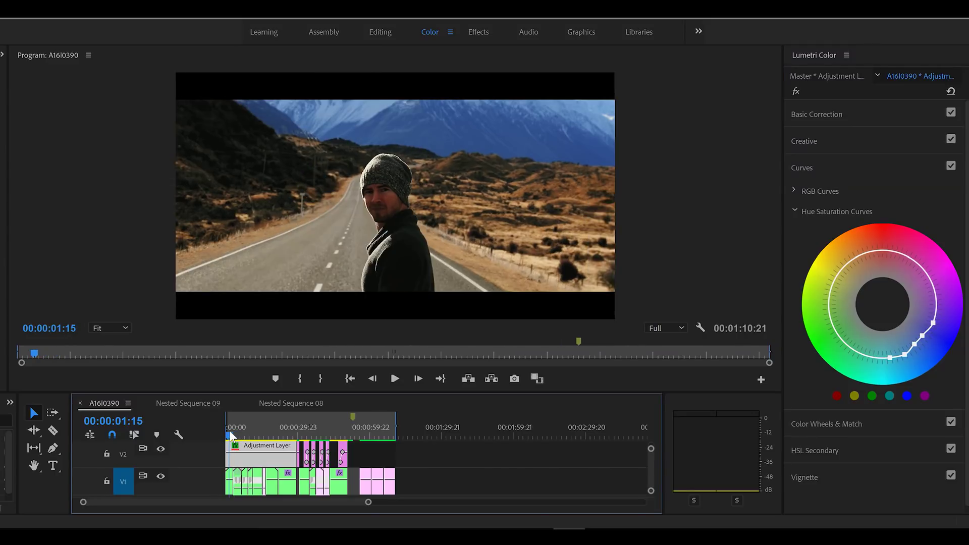
Select the beanie clip and set its Basic Correction Exposure to 0.2
click(256, 459)
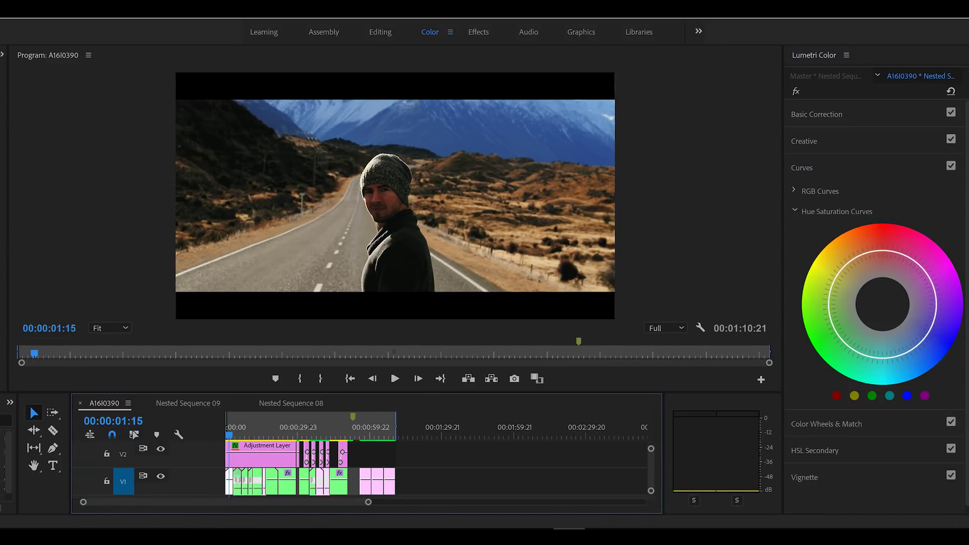
click(799, 170)
click(828, 113)
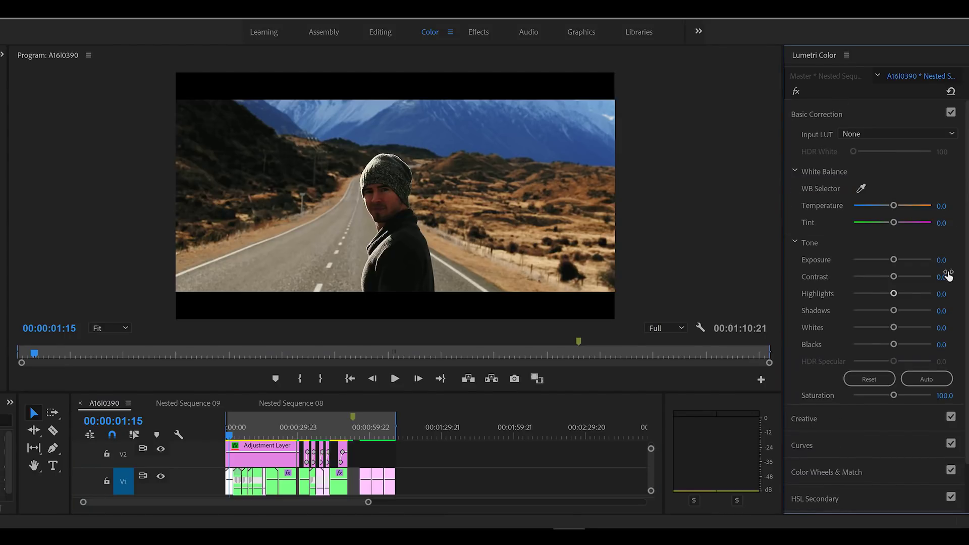
click(942, 259)
text(0.3)
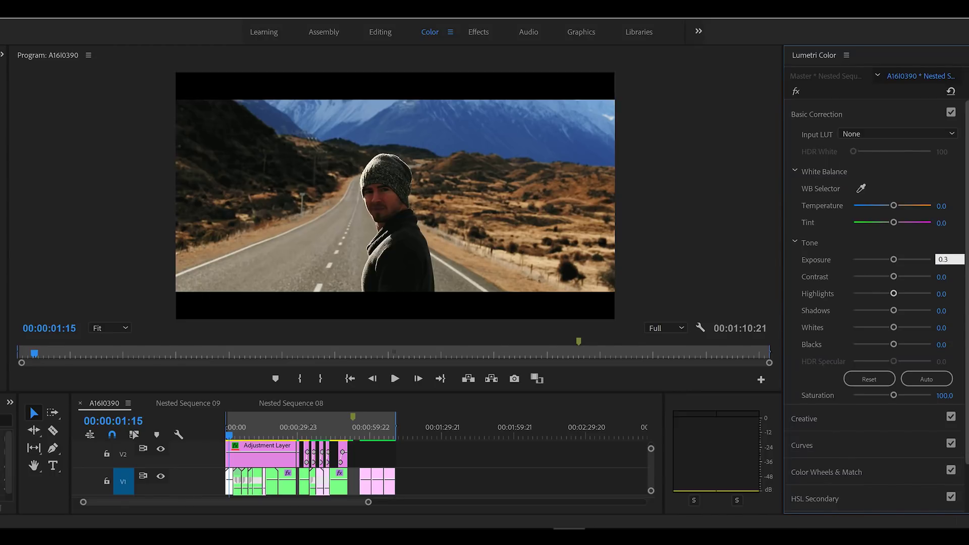
key(Return)
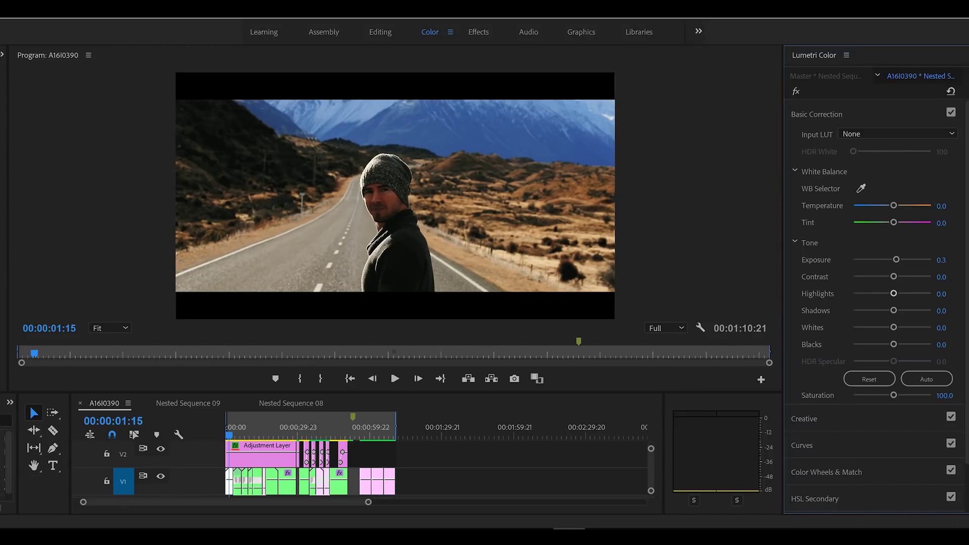
click(942, 260)
text(0.2)
key(Return)
Lift Shadows to 11.7, then preview the later shots in the sequence
drag(894, 310, 897, 310)
drag(896, 310, 894, 310)
click(236, 435)
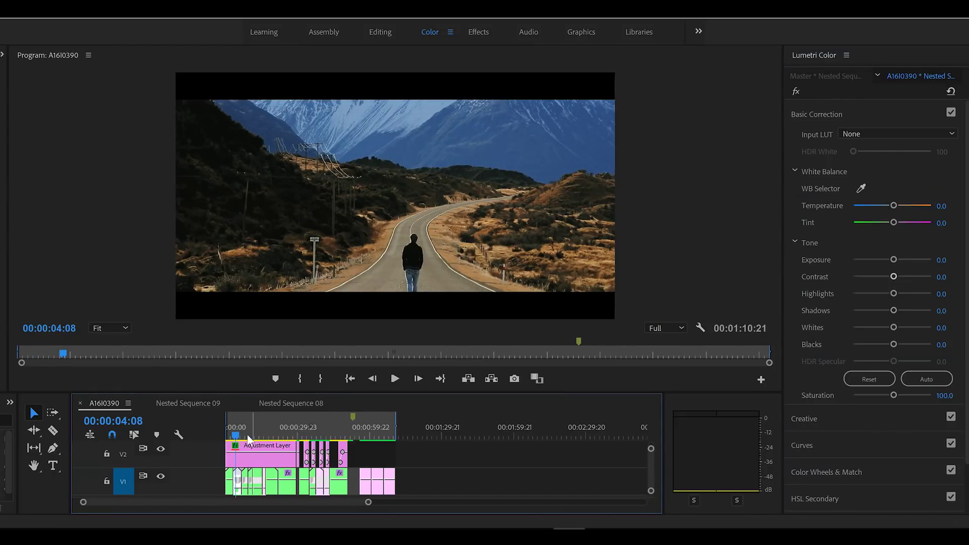
drag(247, 435, 269, 432)
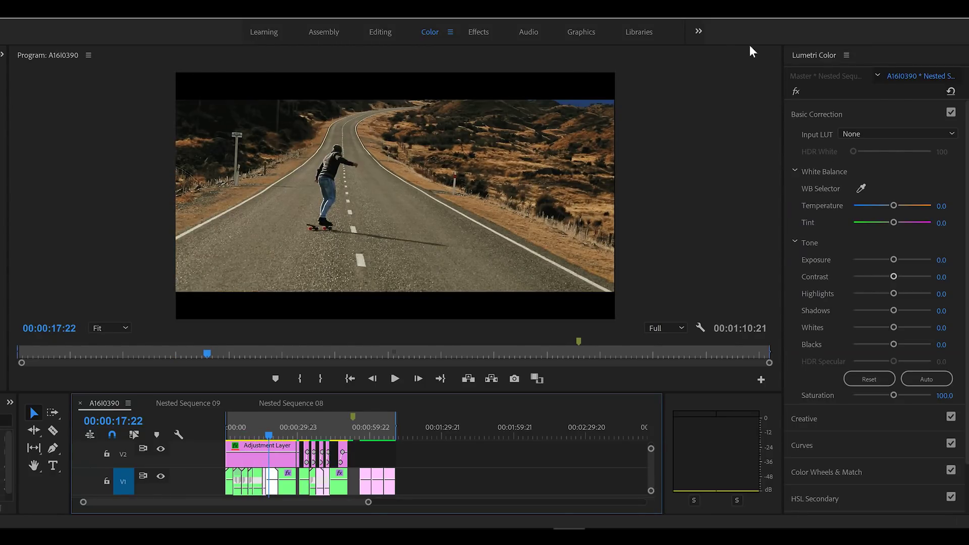
Turn on Comparison View and shift the adjustment layer's Highlights wheel slightly
click(817, 115)
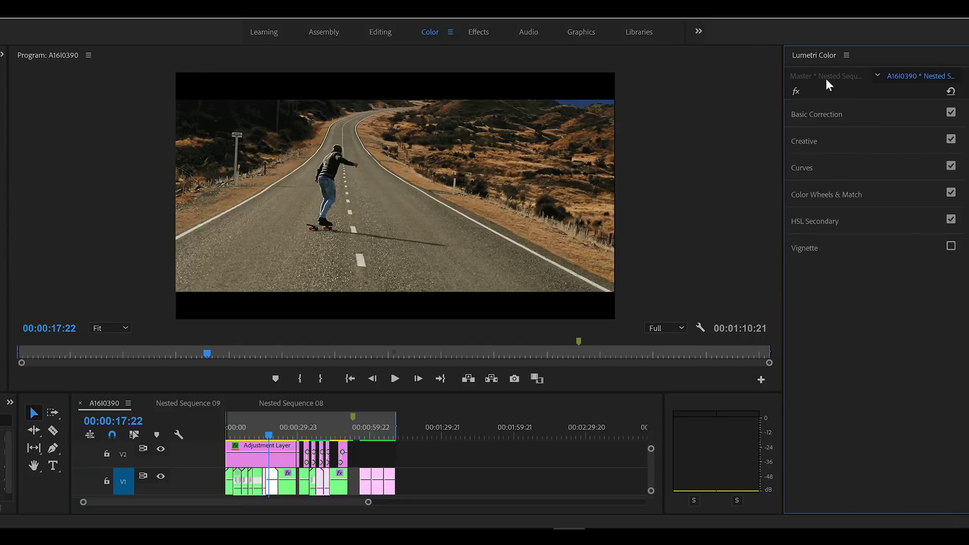
click(822, 195)
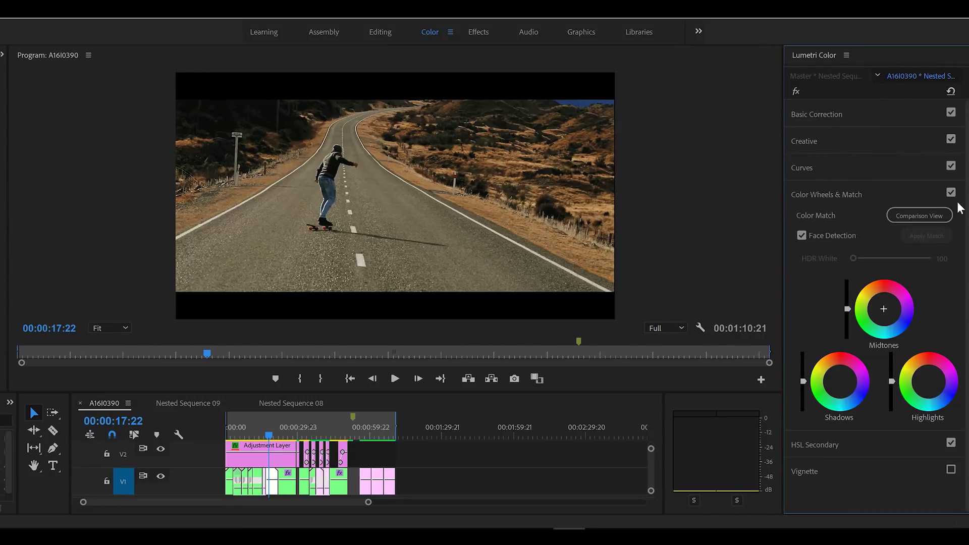
click(924, 216)
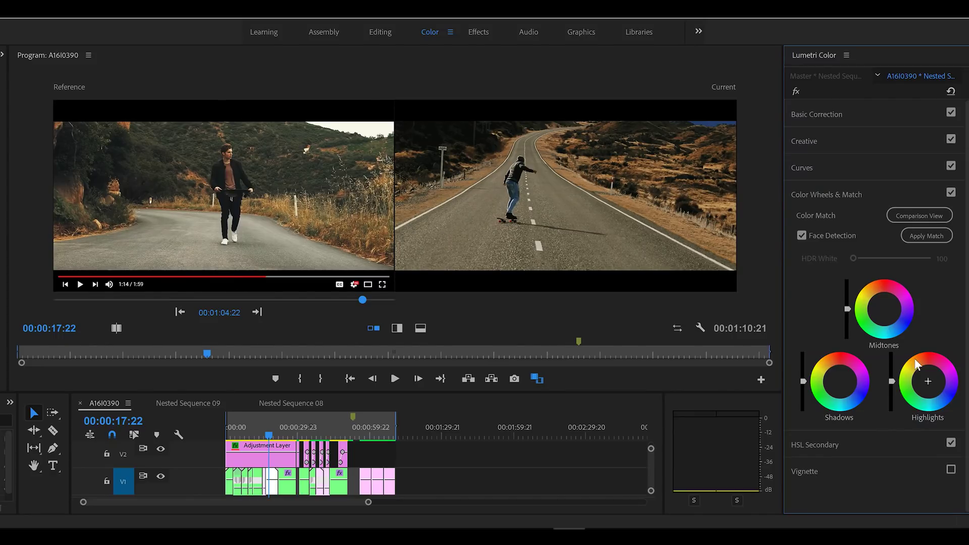
click(253, 457)
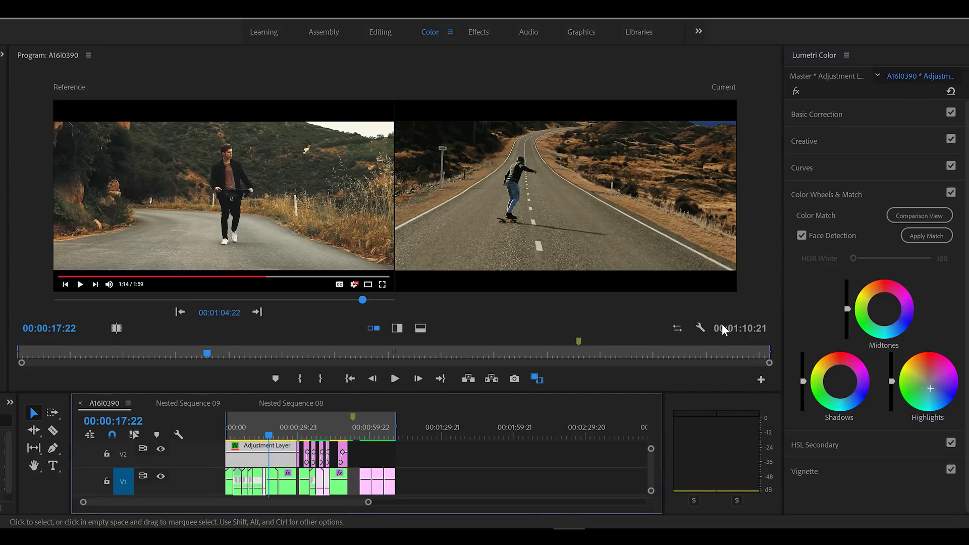
click(932, 390)
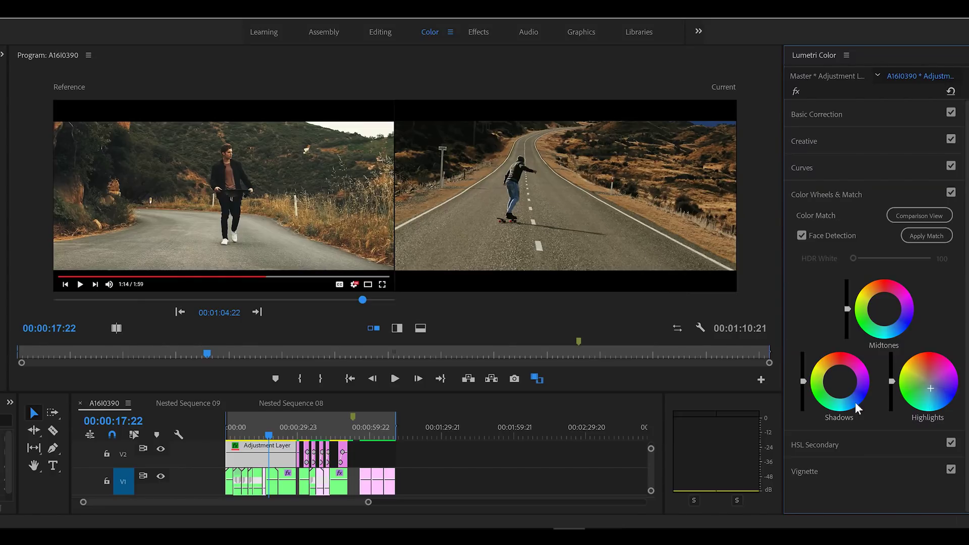
click(932, 390)
drag(931, 388, 932, 390)
Preview the skating shots, settle in the beanie clip, and switch the reference to the shirtless man
click(276, 436)
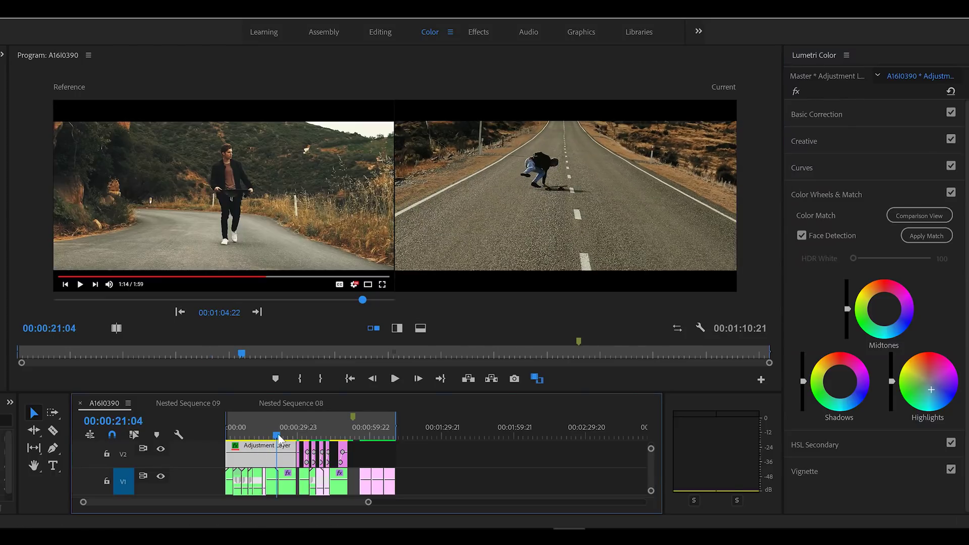
drag(281, 439, 232, 447)
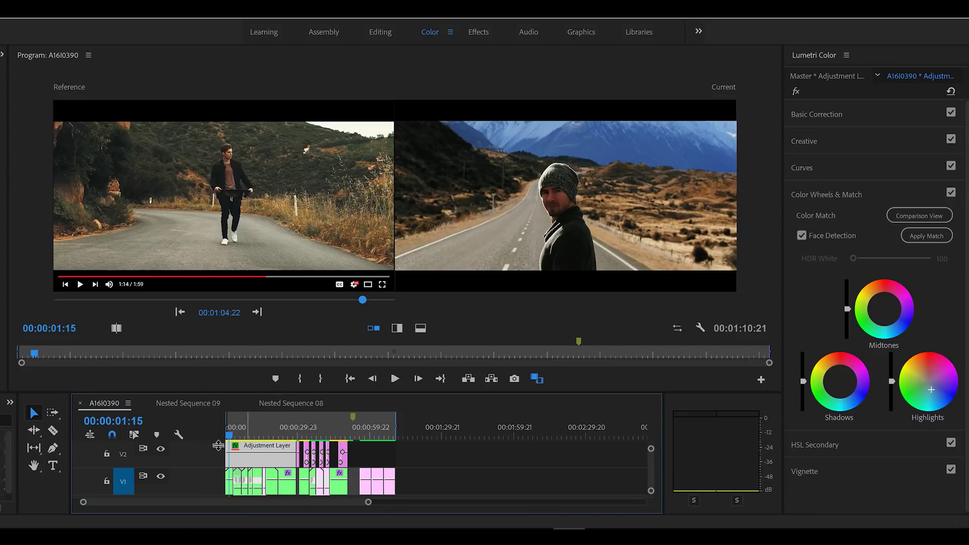
drag(232, 436, 234, 437)
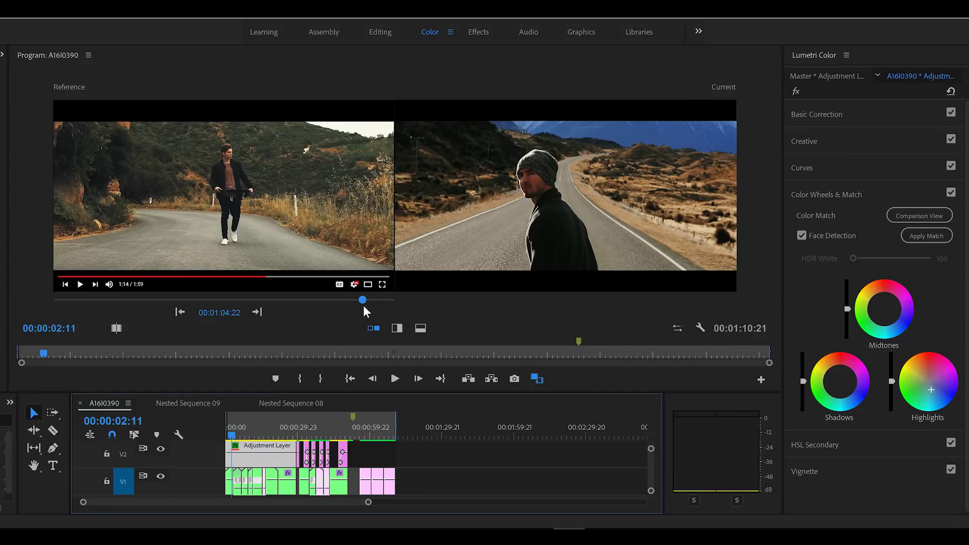
drag(363, 302, 368, 301)
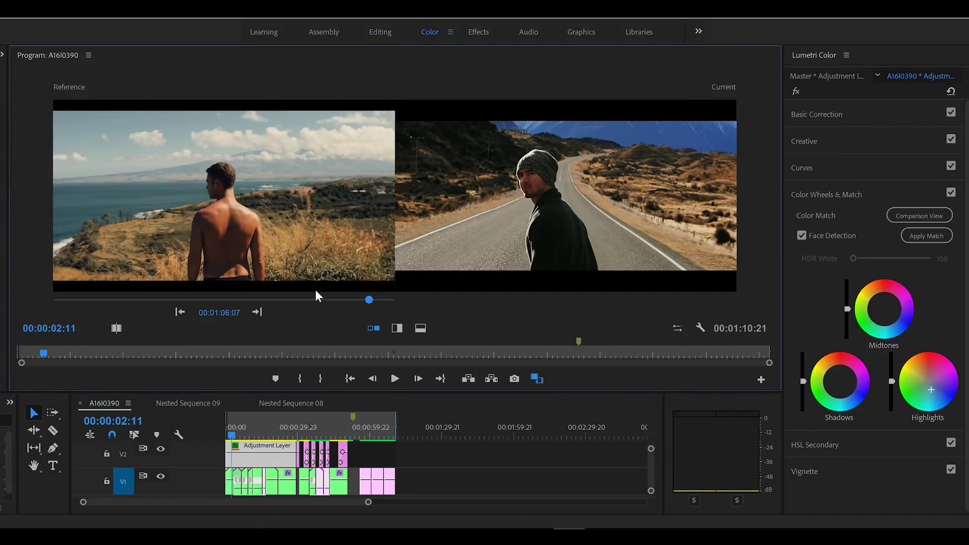
Move the reference slider to the man on the crashed plane and settle on the blurry walking shot
click(243, 443)
key(space)
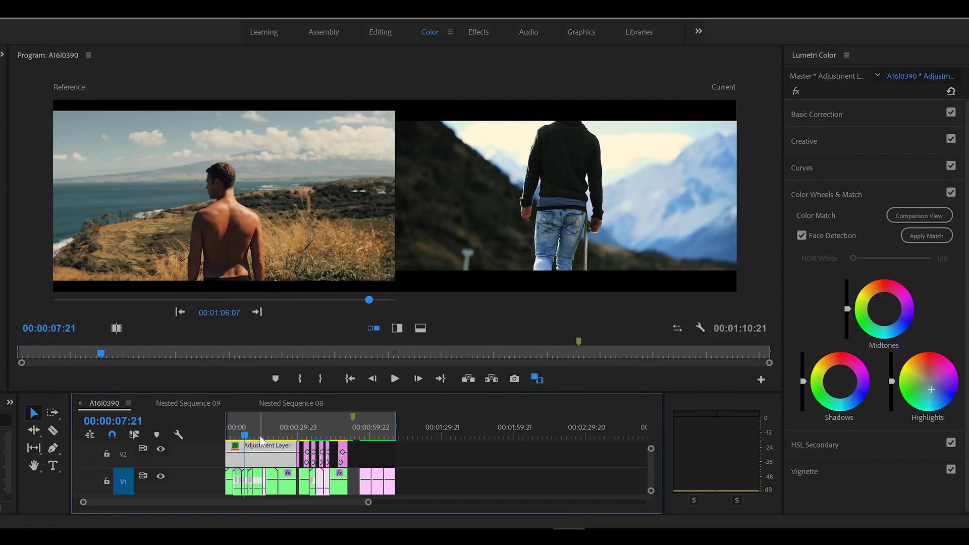
drag(252, 435, 263, 437)
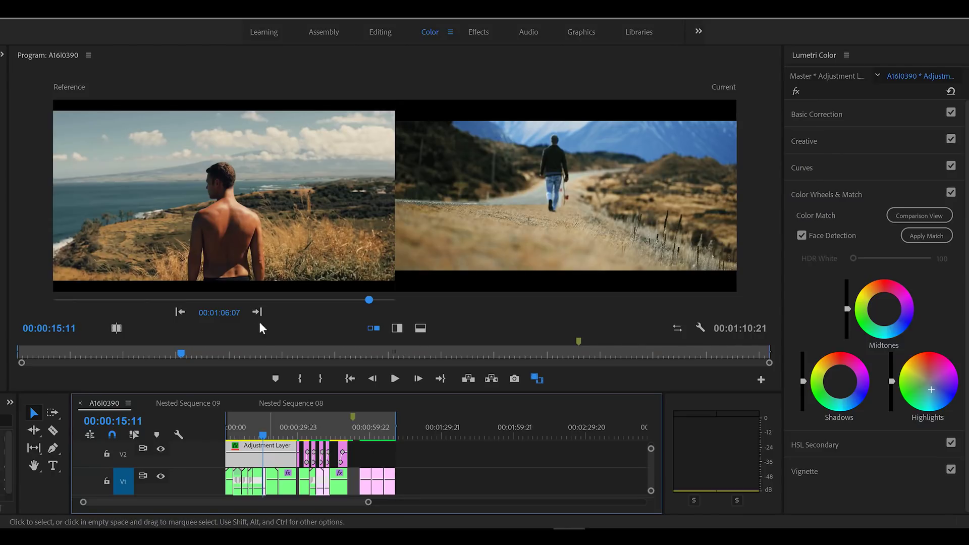
drag(368, 299, 342, 300)
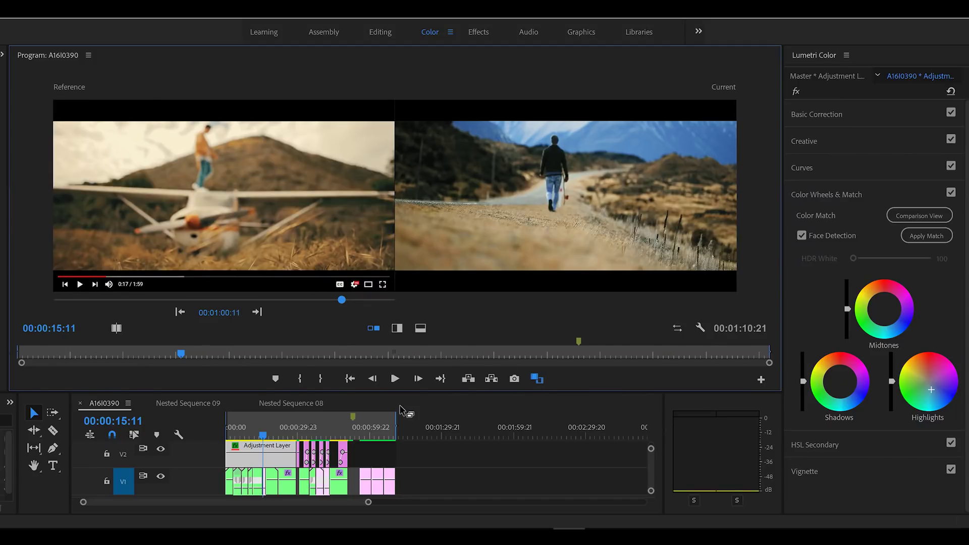
drag(261, 435, 256, 438)
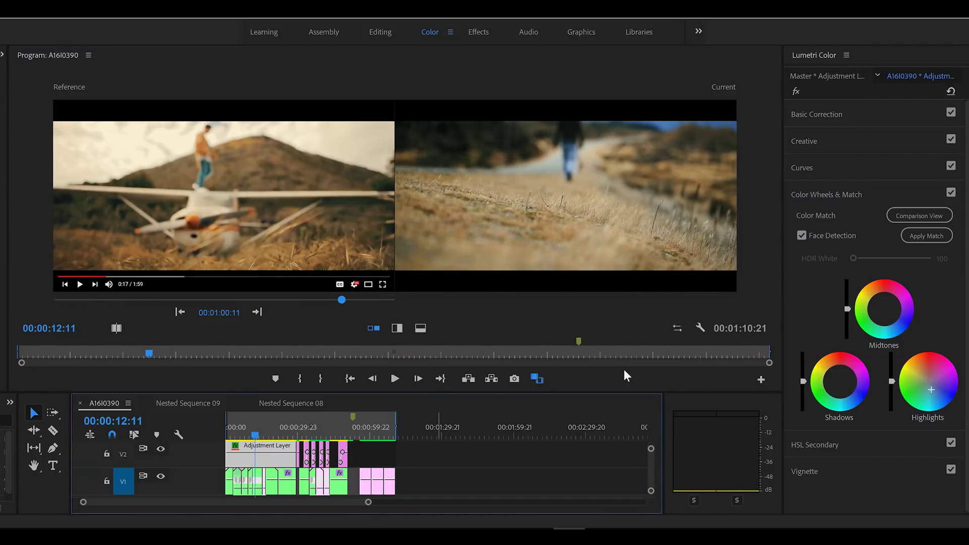
Select the V1 walking clip and set its Basic Correction Whites to 20.0
click(260, 482)
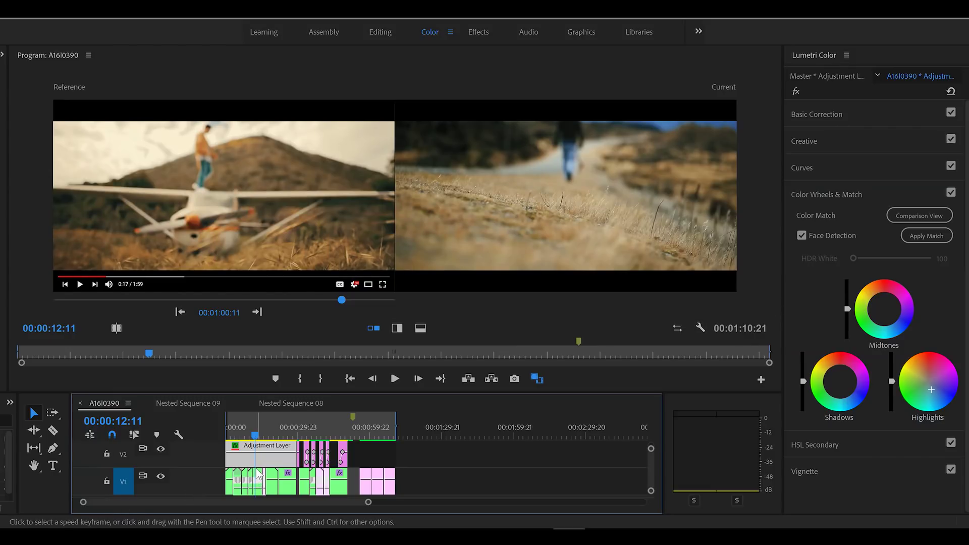
click(801, 190)
click(814, 114)
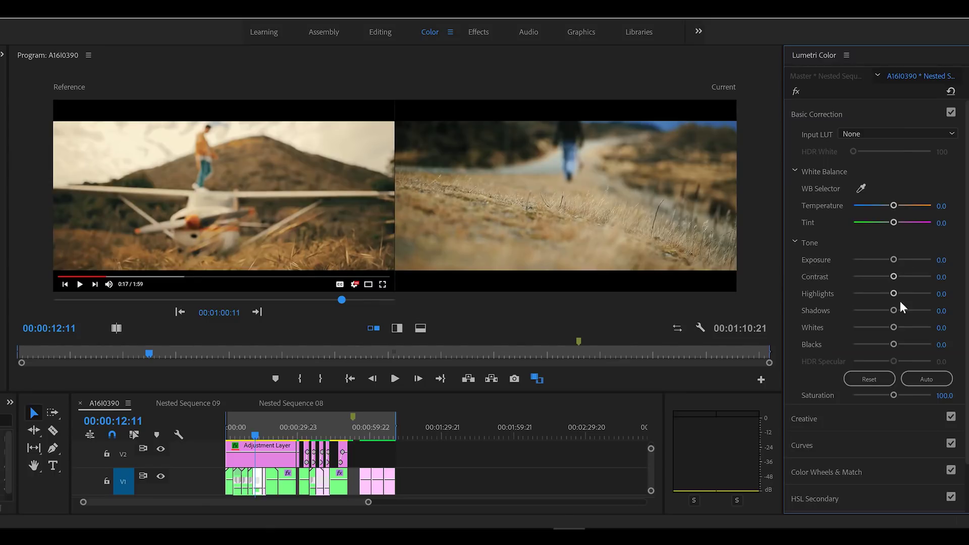
drag(899, 328, 903, 328)
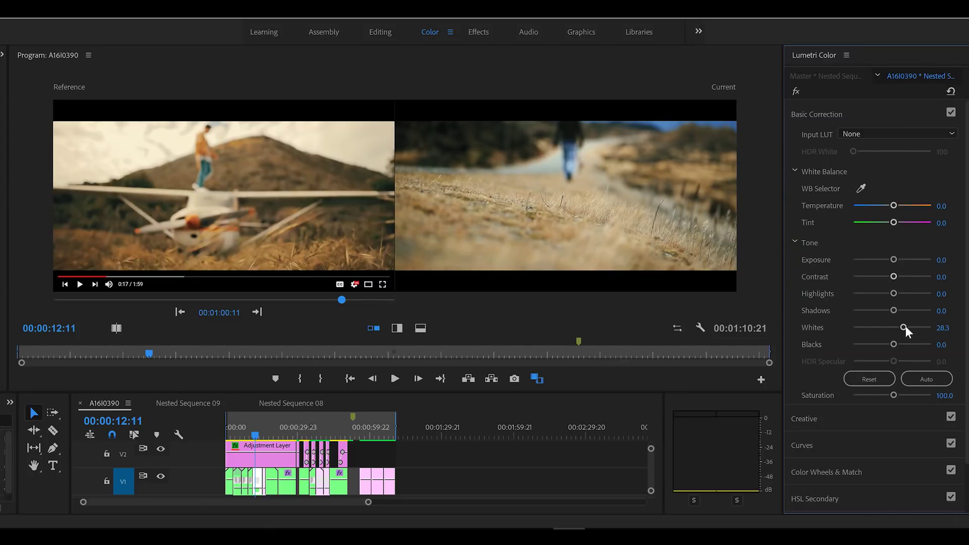
drag(905, 327, 898, 327)
Review the earlier shots, then scrub to the snowy mountain skating clip
click(248, 435)
drag(247, 434, 231, 440)
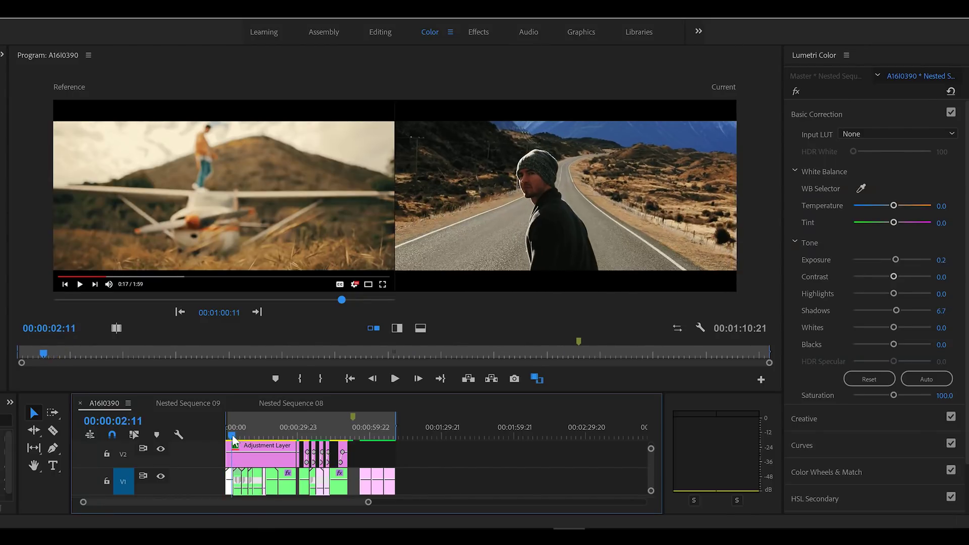
click(276, 436)
click(290, 431)
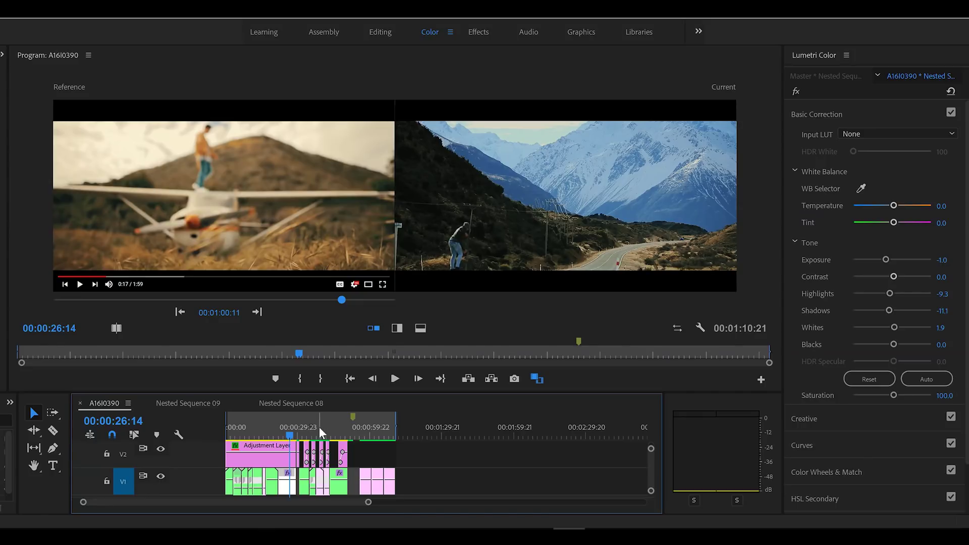
click(291, 434)
drag(291, 437, 281, 438)
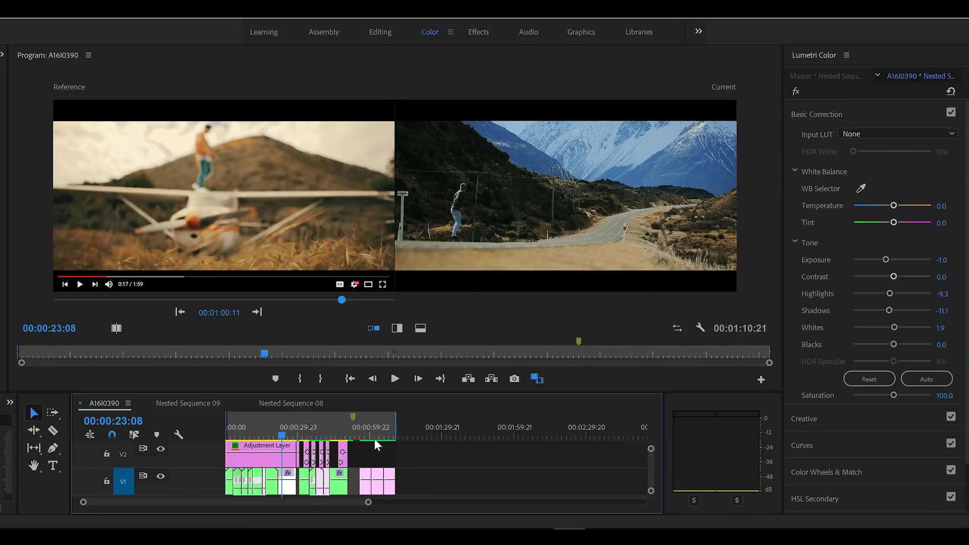
Set the snowy-mountain skater clip's White Balance Tint to 6.7 and scrub through to review it
mouse_move(282, 436)
mouse_down()
mouse_move(273, 434)
mouse_move(281, 433)
mouse_up()
drag(903, 220, 894, 223)
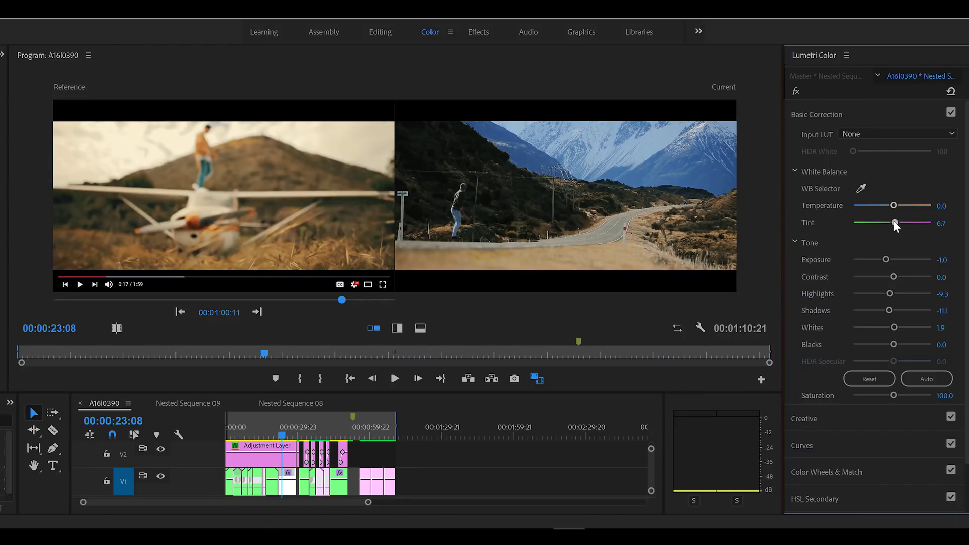
click(286, 434)
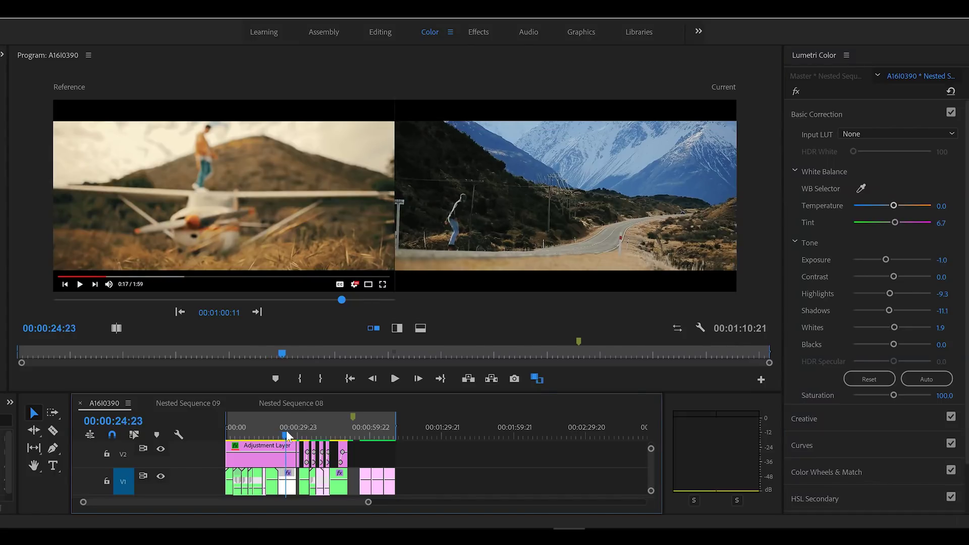
drag(288, 435, 227, 430)
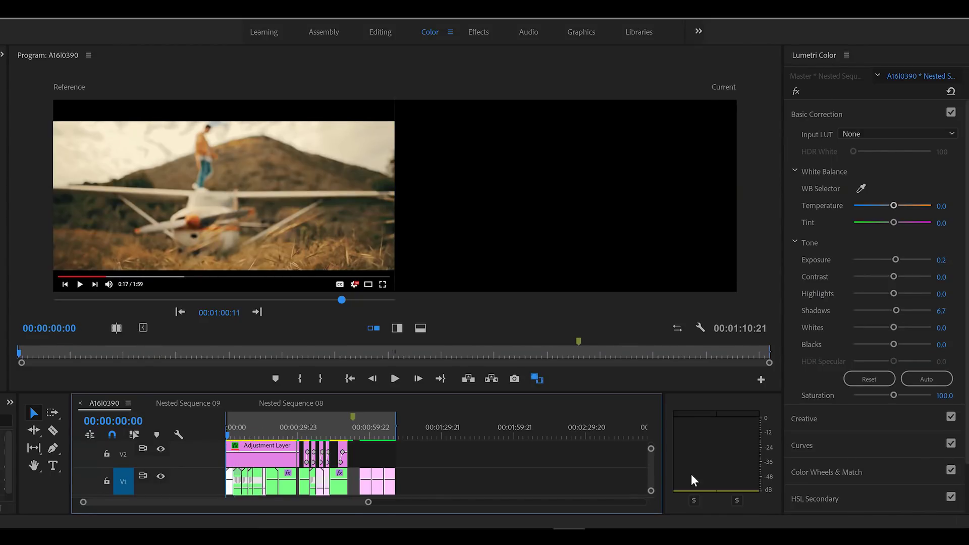